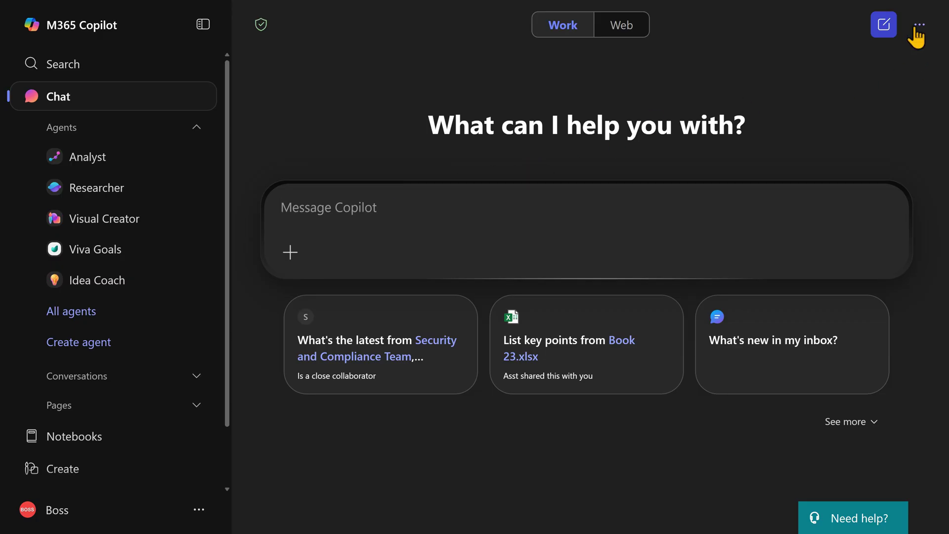
Open the chat's extra options and browse recent cloud files to attach to a message.
left_click(920, 26)
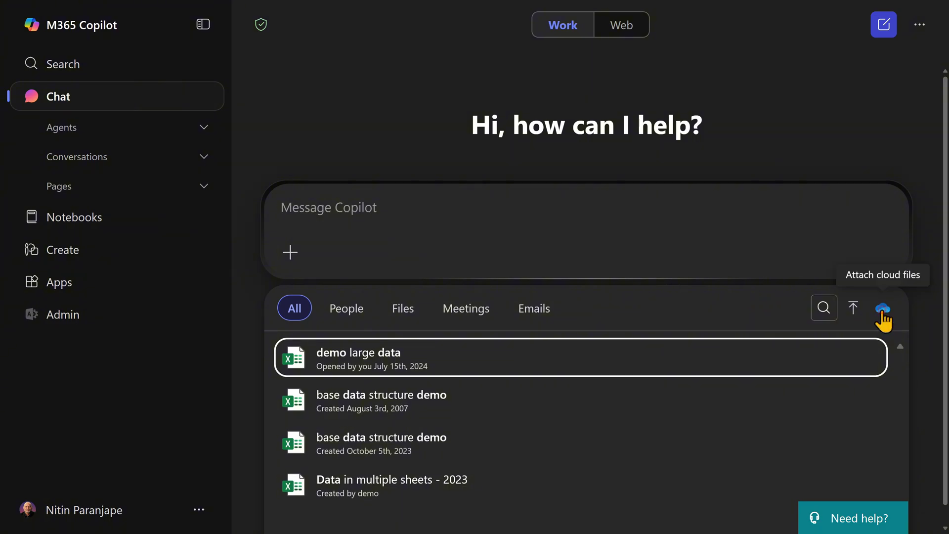
left_click(883, 310)
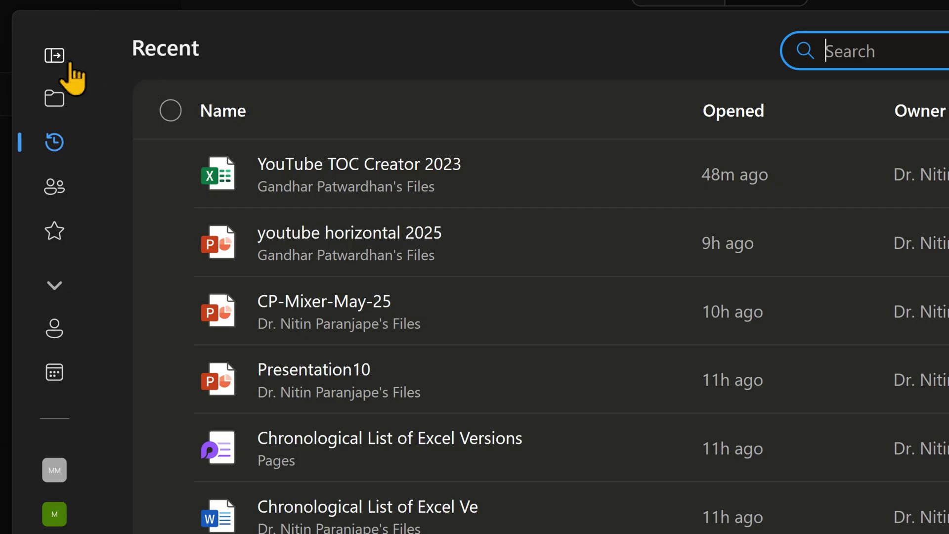
Expand the file picker's left navigation labels and leave the picker.
left_click(147, 71)
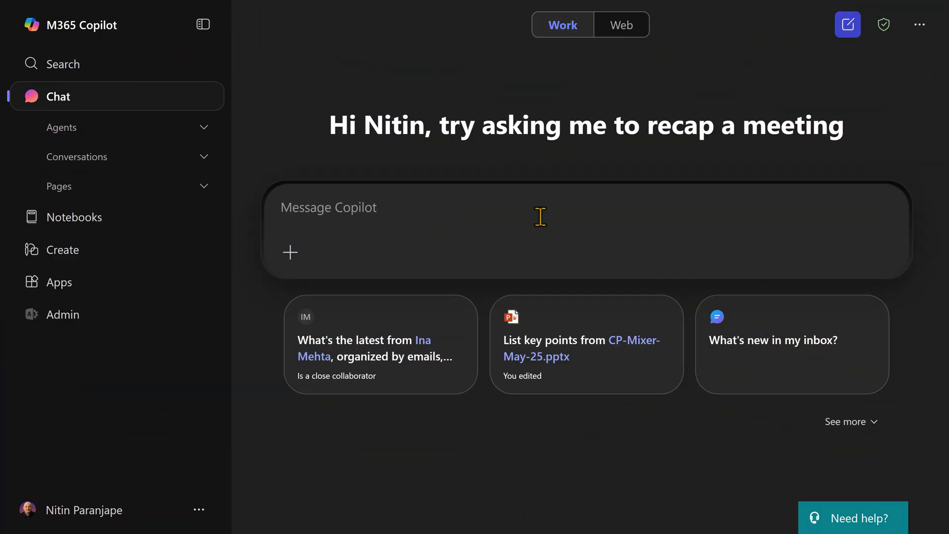
left_click(541, 216)
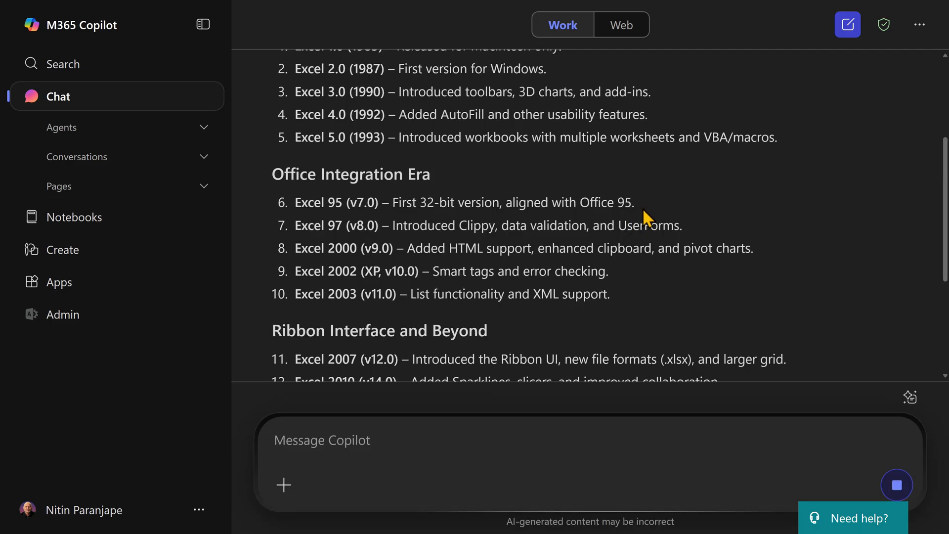
left_click(848, 24)
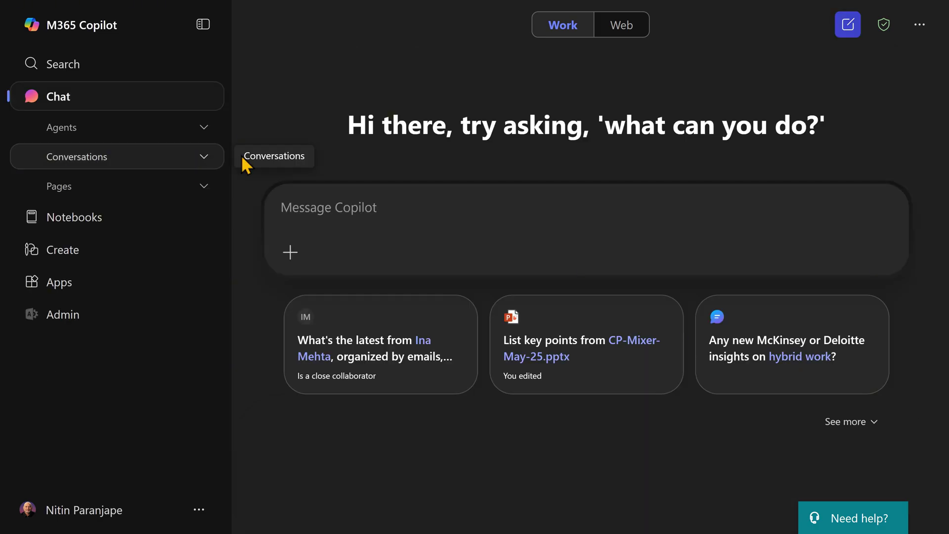
Reopen the Chronological List of Excel Versions chat via All conversations and show its Pages options.
left_click(149, 159)
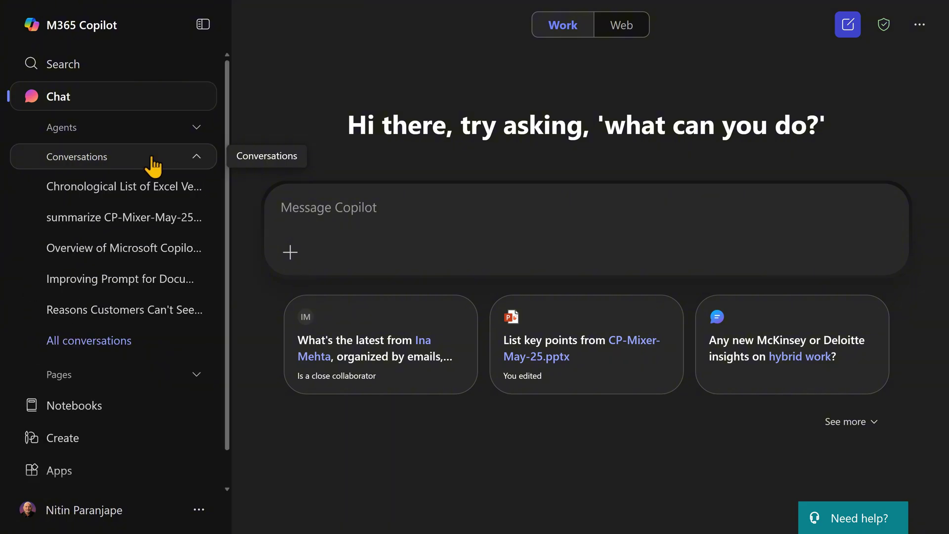
left_click(139, 194)
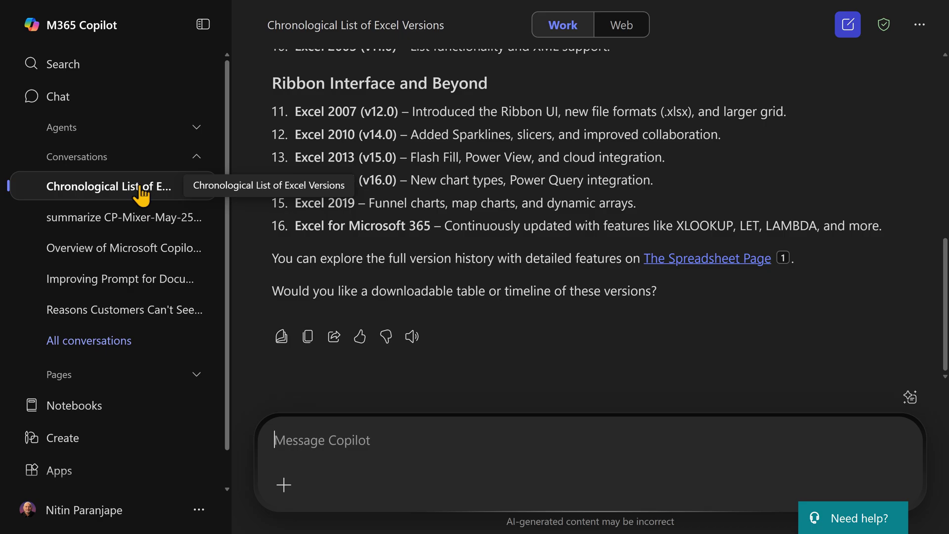
left_click(104, 345)
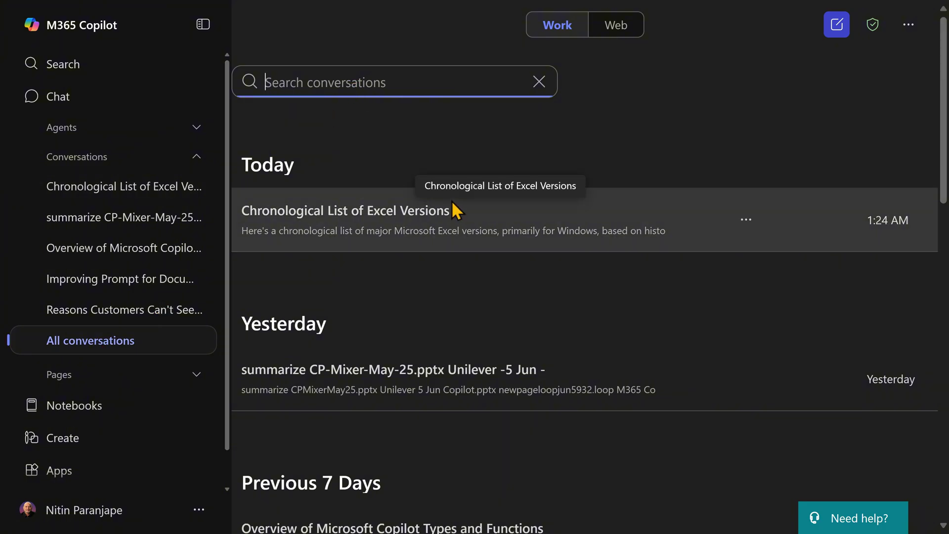
left_click(452, 210)
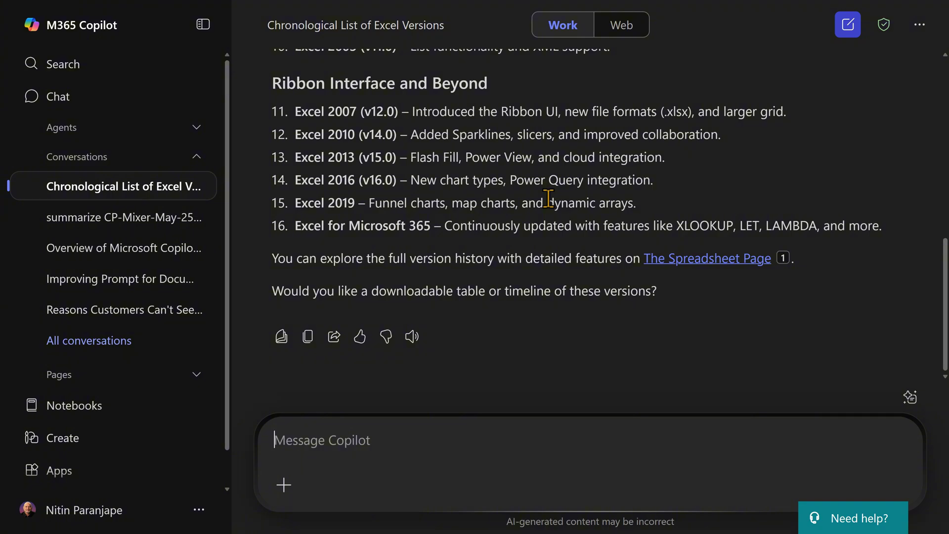
left_click(281, 336)
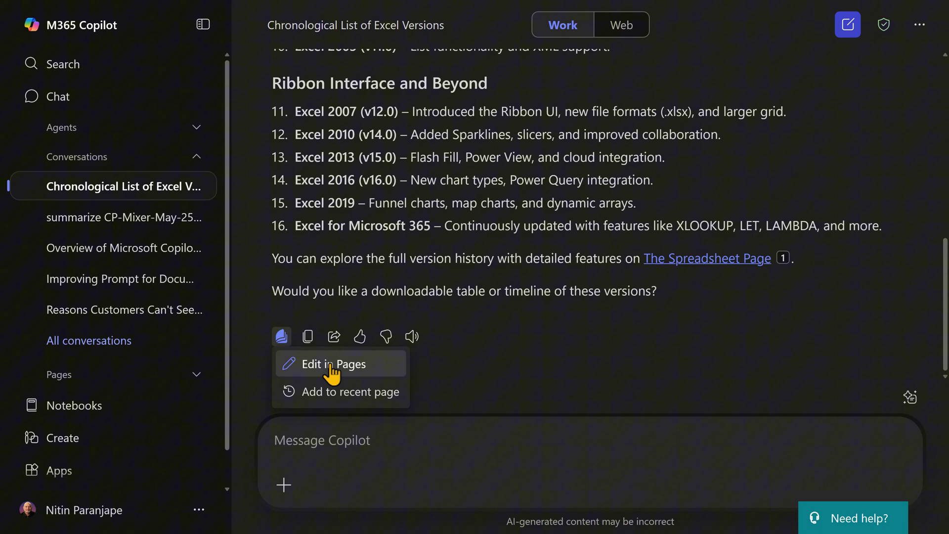
Open the Excel versions answer as an editable page and copy its page link.
left_click(331, 365)
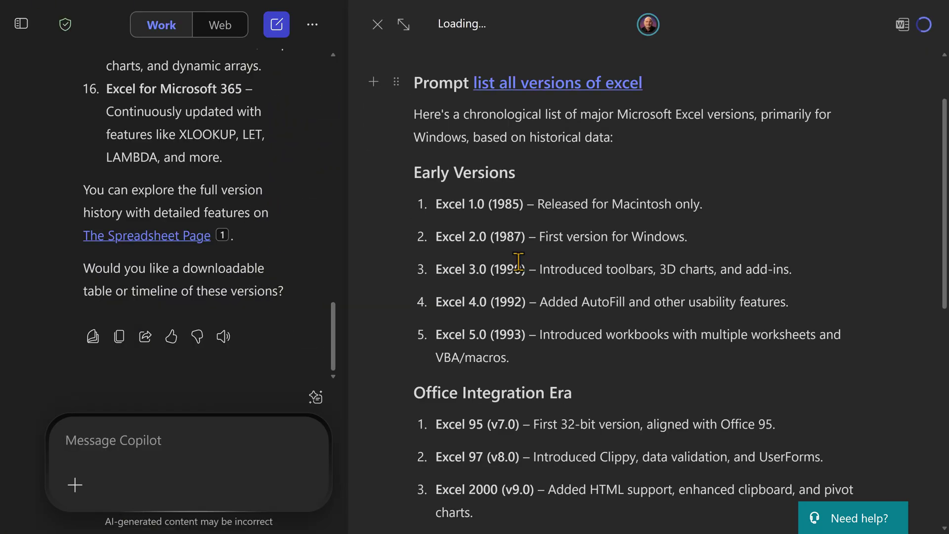
scroll(584, 355, "down", 5)
scroll(584, 355, "down", 2)
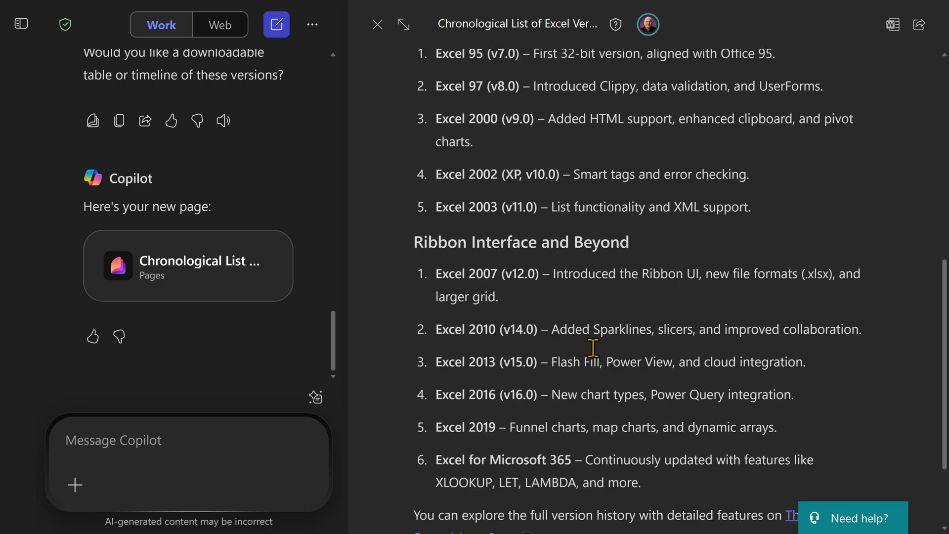
scroll(593, 349, "up", 8)
scroll(594, 348, "up", 2)
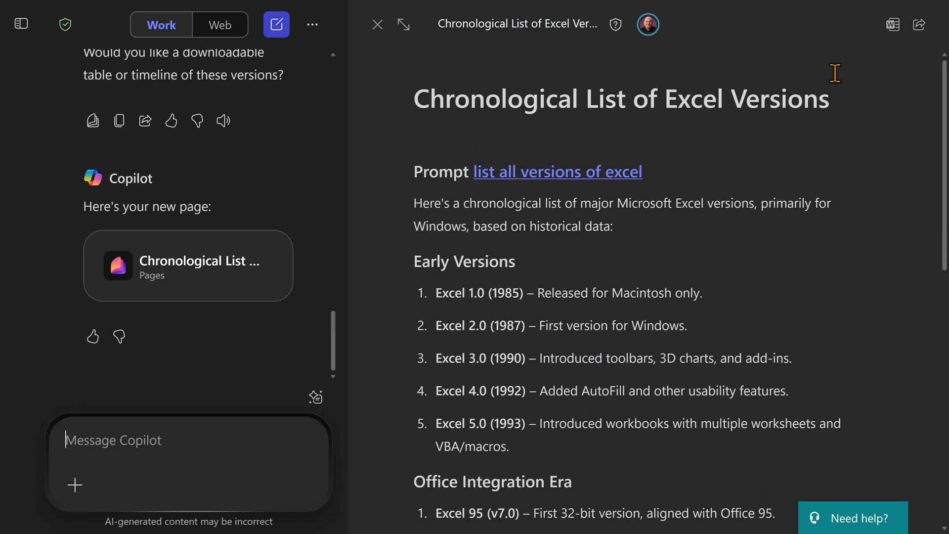
left_click(920, 24)
left_click(834, 69)
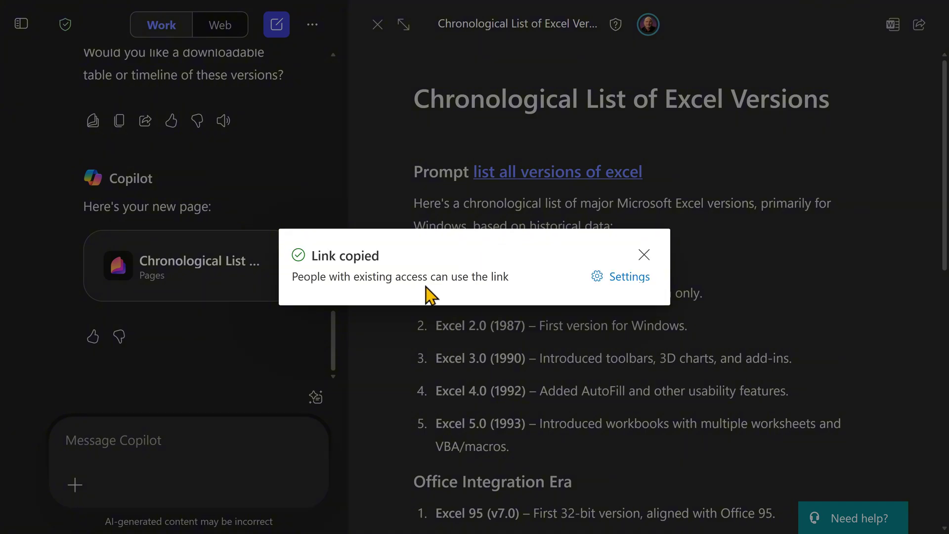
Restrict the page link to People you choose with Can edit permission.
left_click(623, 277)
left_click(384, 342)
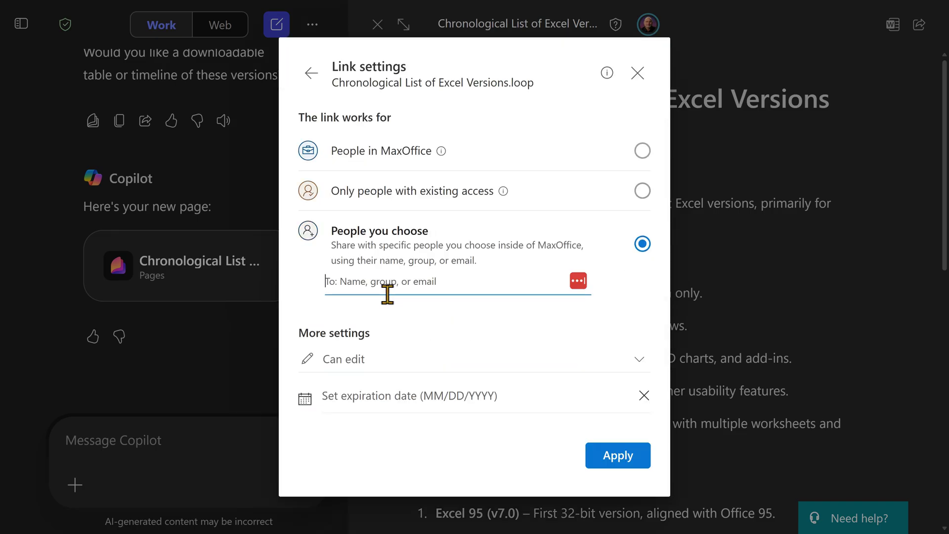
left_click(379, 360)
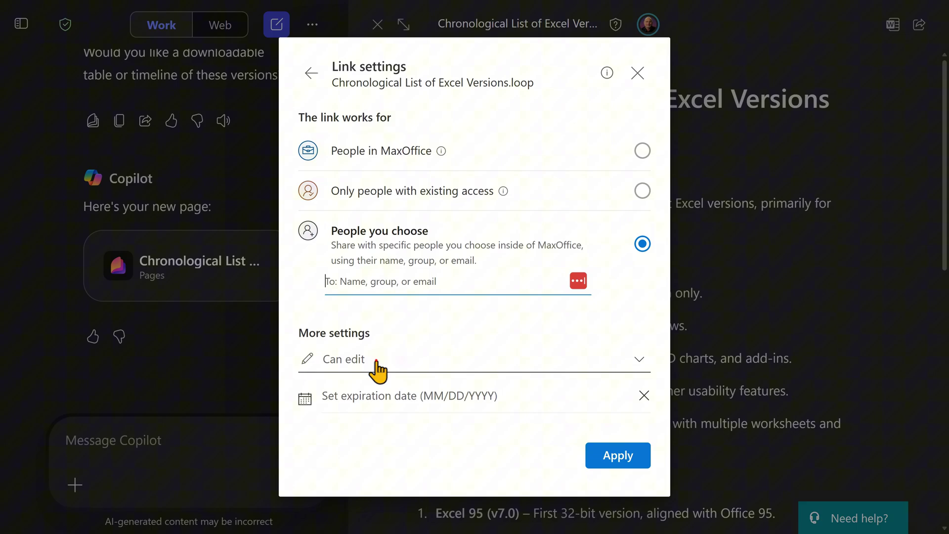
left_click(378, 363)
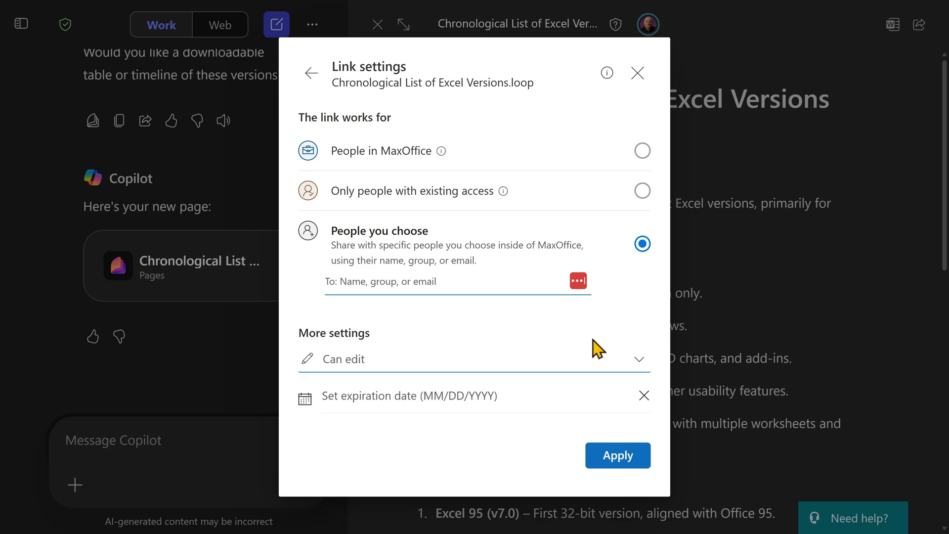
left_click(639, 75)
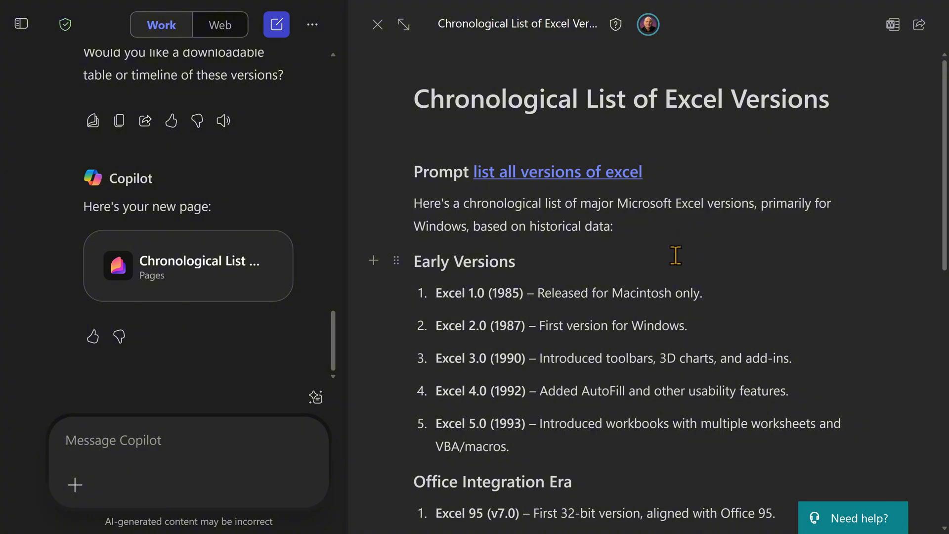
Edit the Early Versions heading, then add the PowerPoint versions answer to the Chronological List of Excel Versions page.
left_click(676, 256)
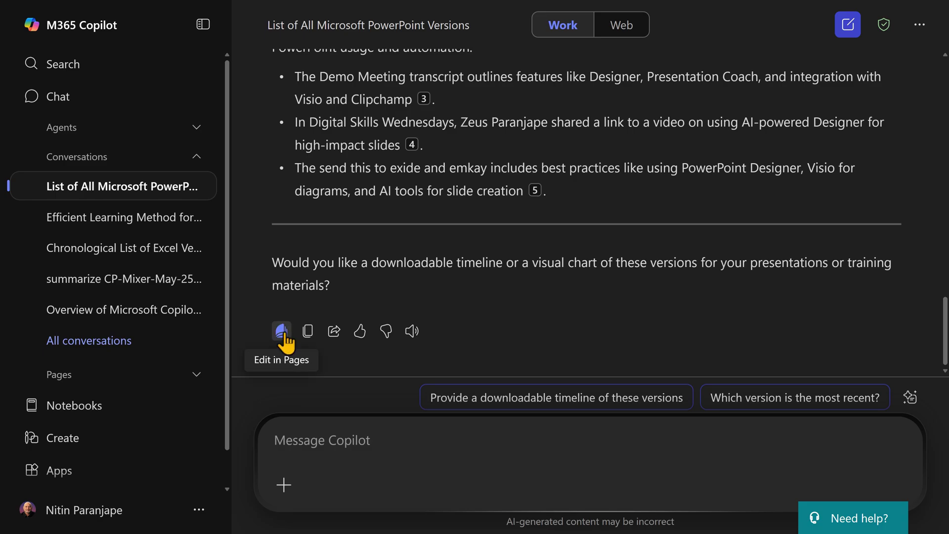
left_click(282, 331)
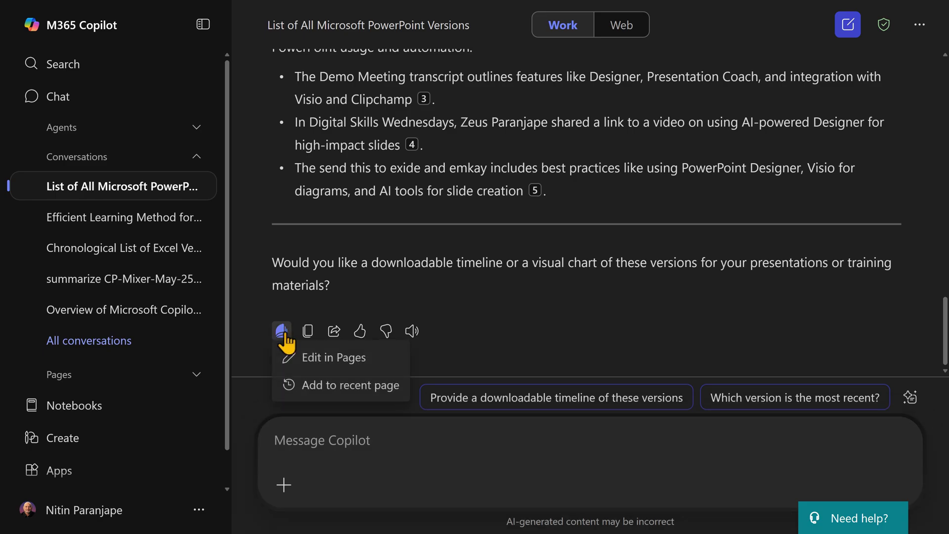
left_click(335, 387)
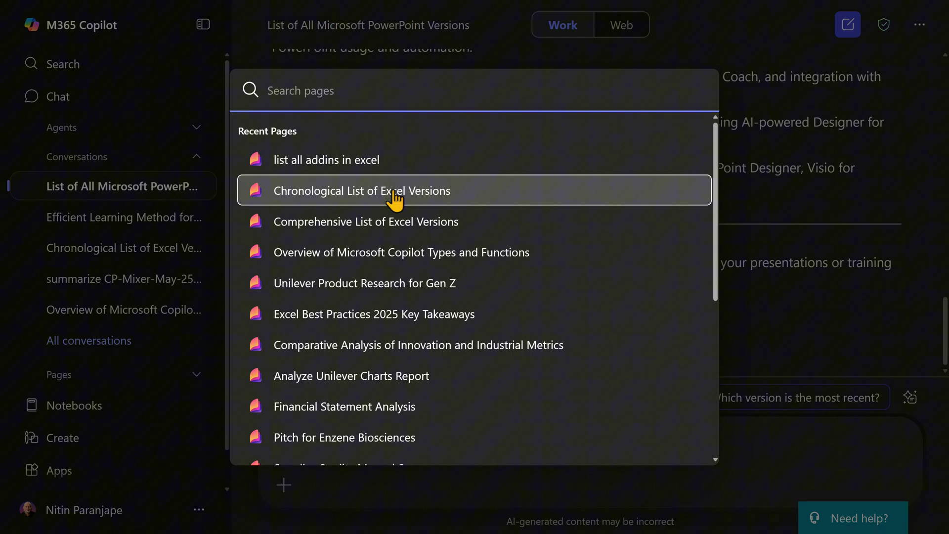
left_click(396, 198)
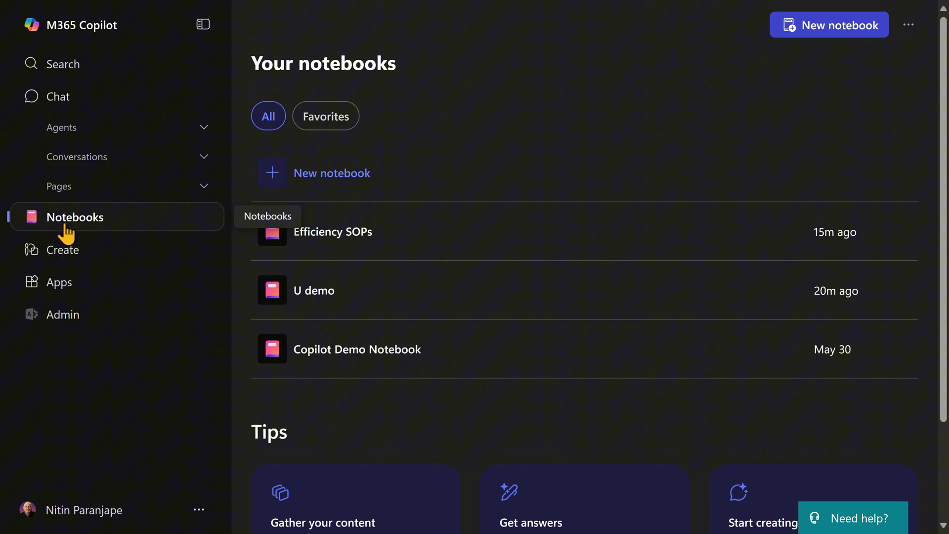
Abandon a new notebook and open the Efficiency SOPs notebook instead.
left_click(346, 174)
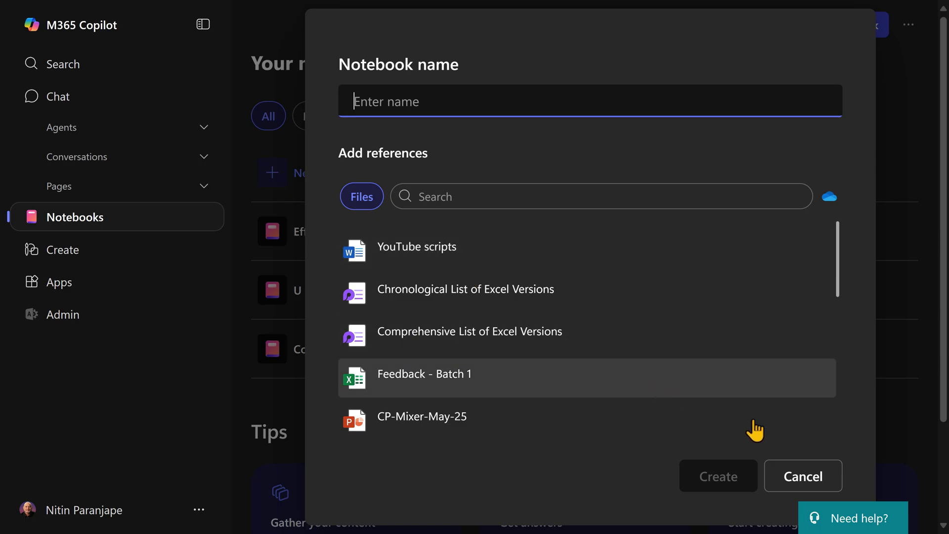
left_click(808, 478)
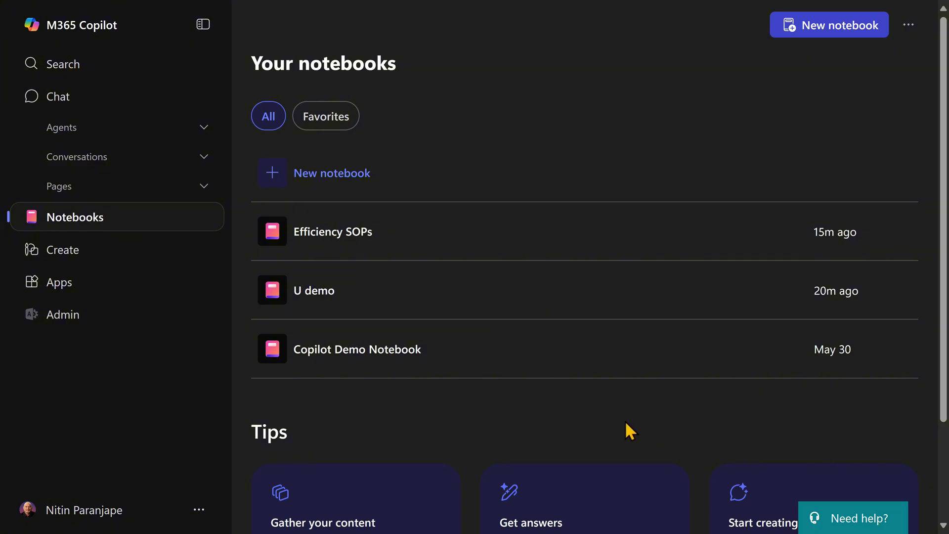
left_click(337, 231)
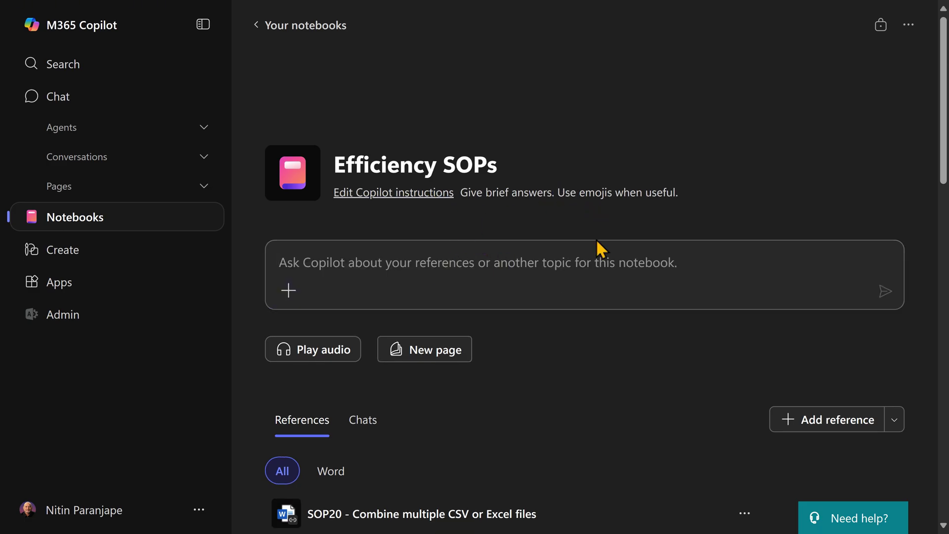
scroll(608, 369, "down", 4)
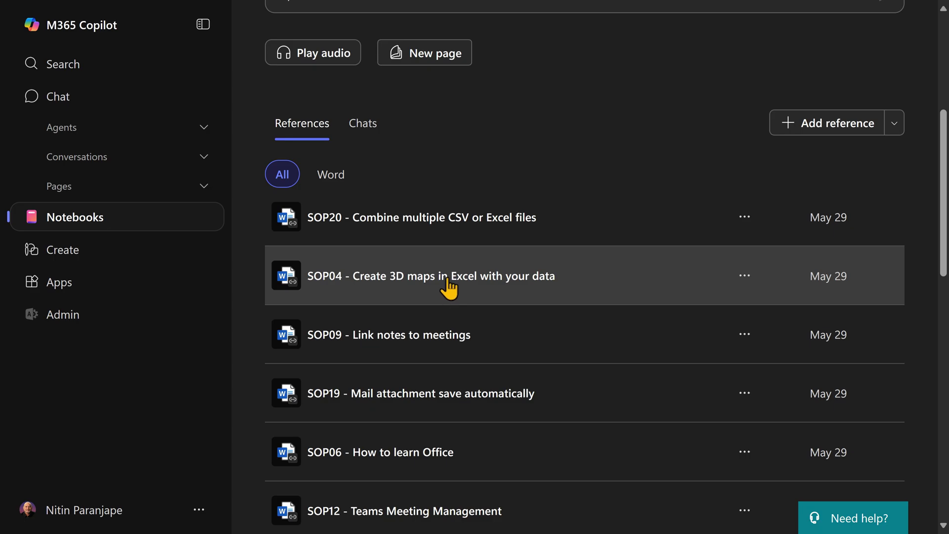
scroll(448, 290, "up", 5)
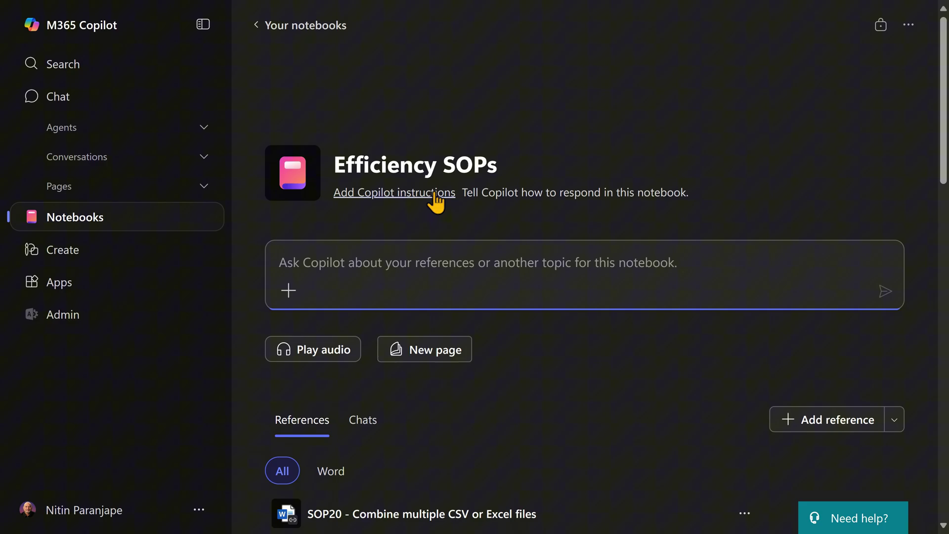
Save notebook instructions to give brief answers and use emojis when useful.
left_click(436, 198)
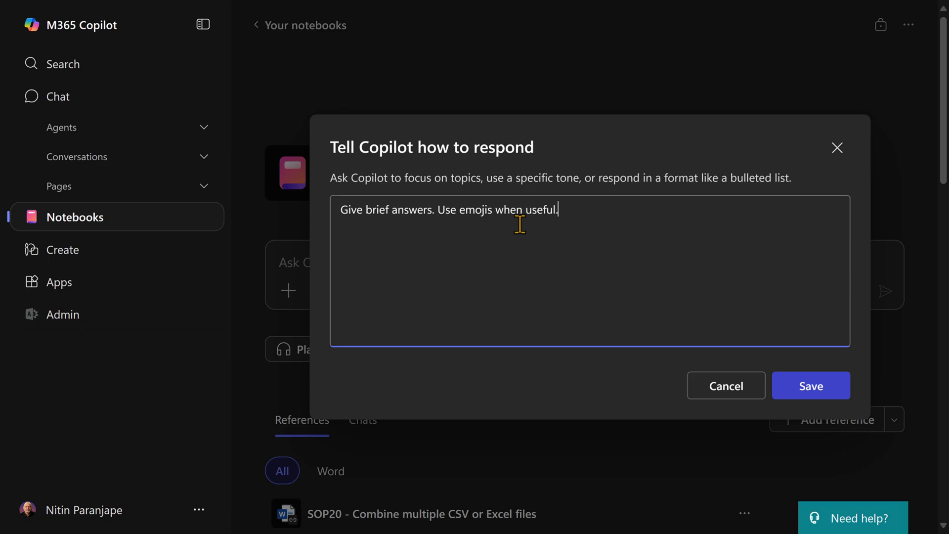
key("Escape")
Ask the Efficiency SOPs notebook to 'list sops'.
left_click(496, 262)
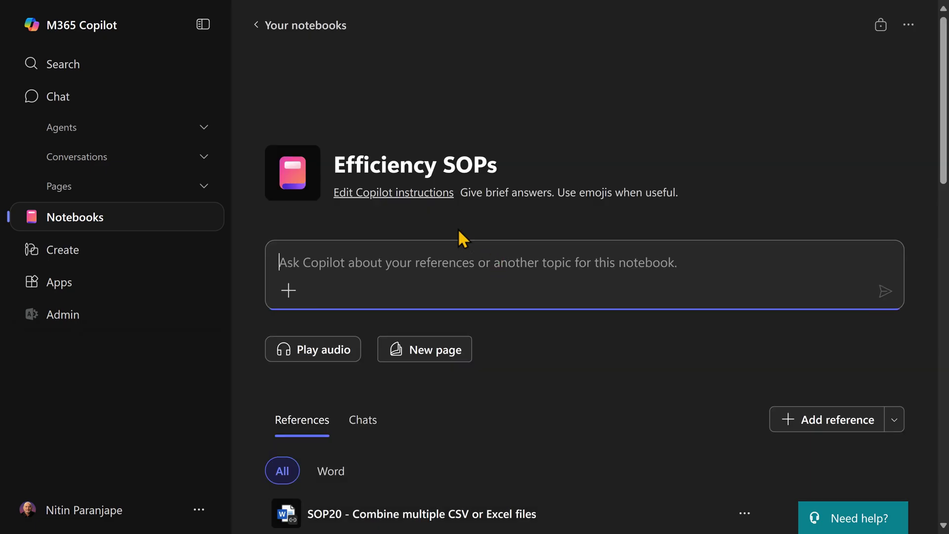
type("list s")
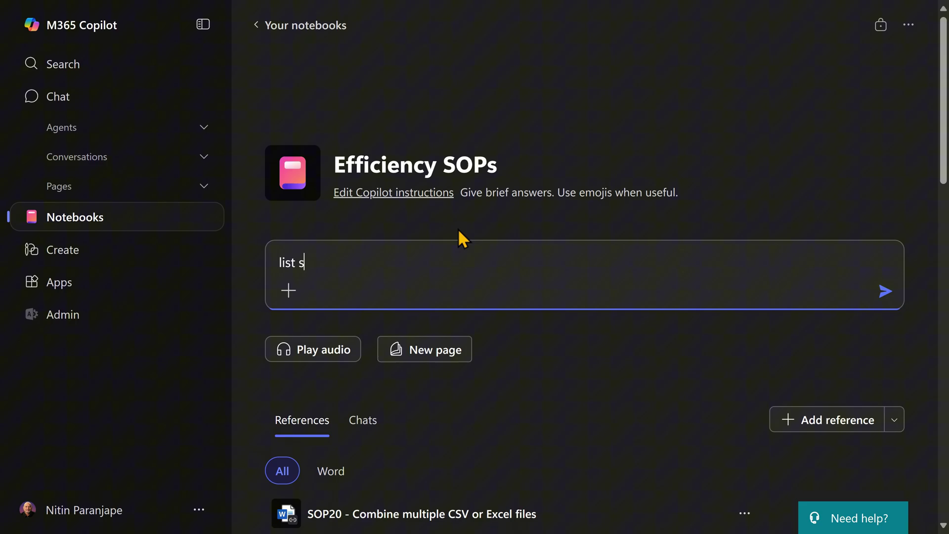
type("ops")
key("Return")
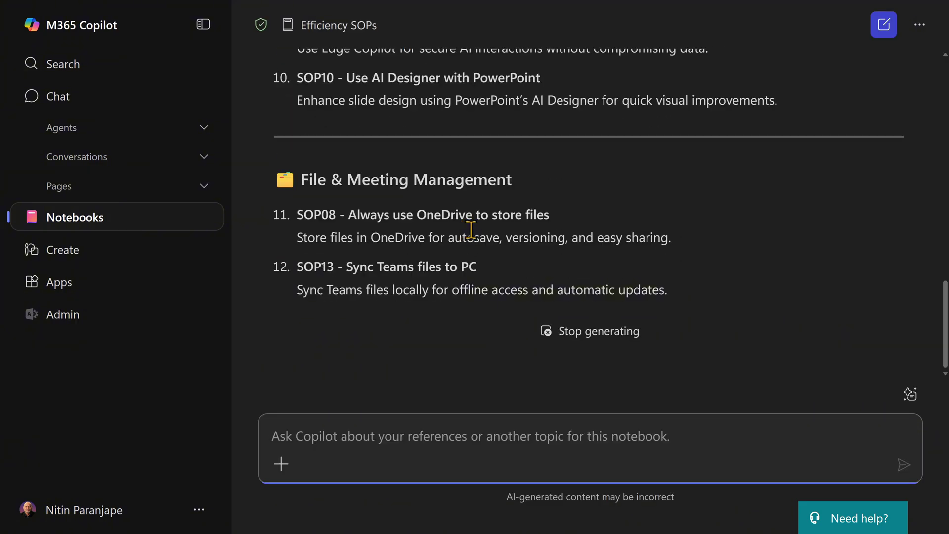
scroll(506, 261, "up", 3)
scroll(506, 260, "up", 2)
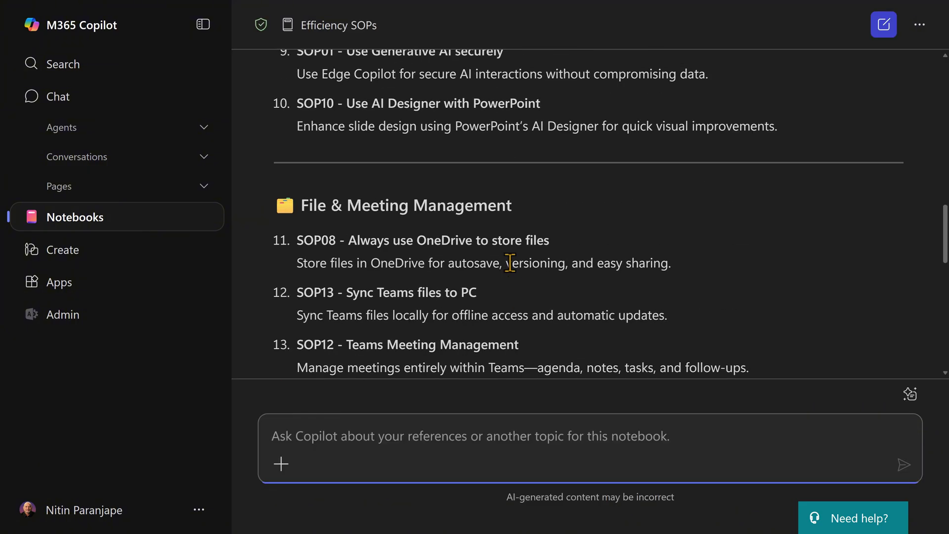
scroll(510, 263, "up", 4)
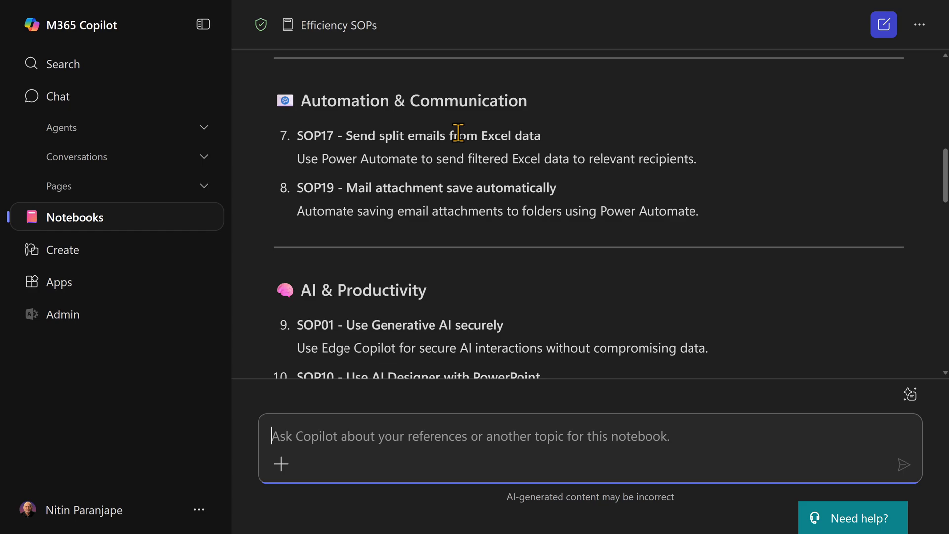
scroll(458, 134, "up", 5)
scroll(436, 133, "up", 3)
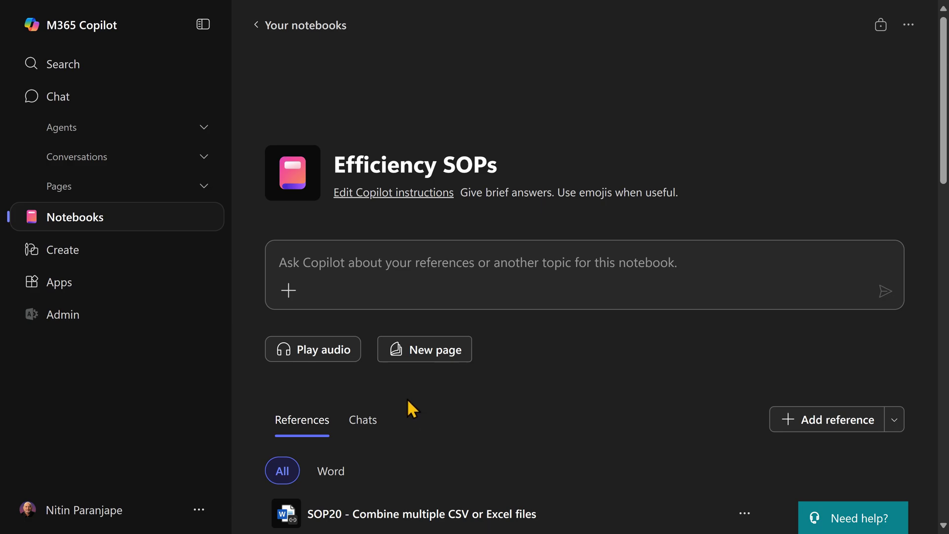
scroll(407, 398, "down", 4)
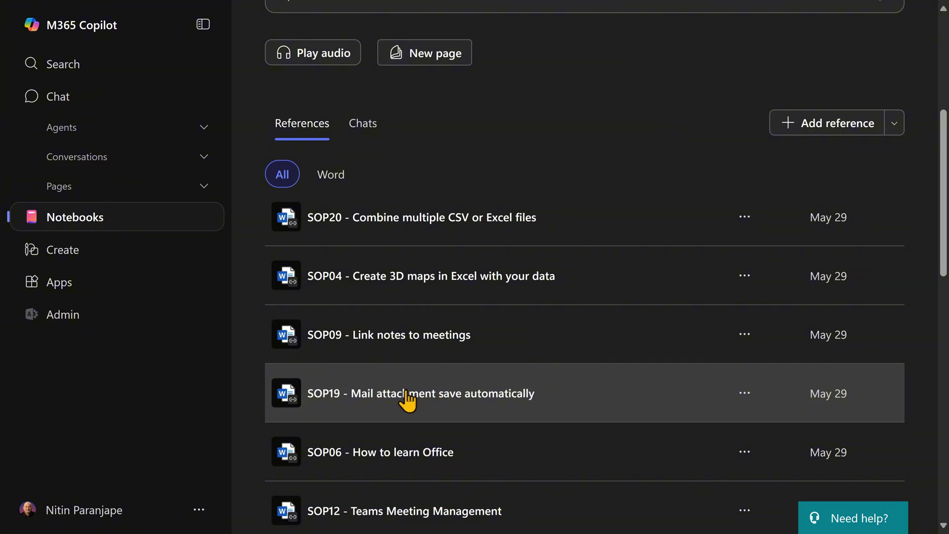
scroll(413, 401, "up", 4)
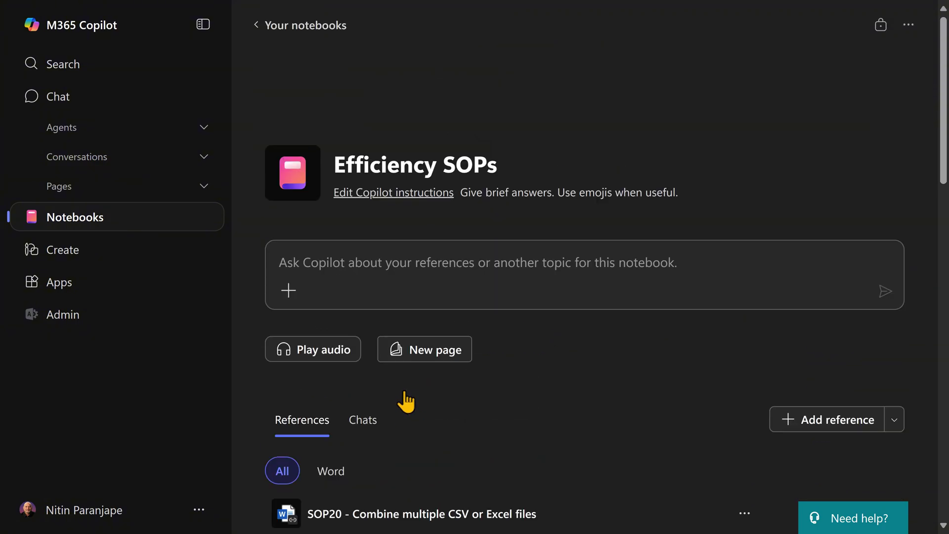
Play the notebook's audio overview, skip backward, then pause it.
left_click(323, 354)
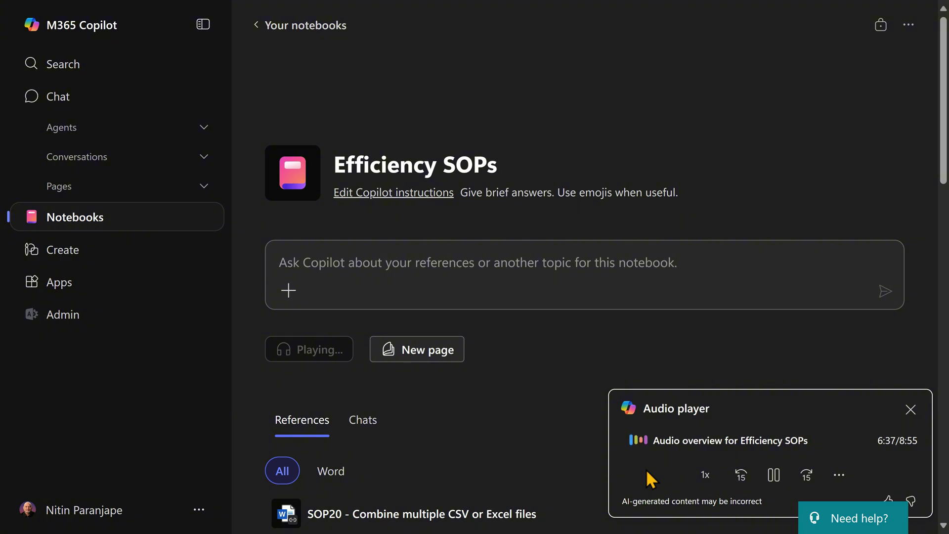
left_click(741, 475)
left_click(774, 475)
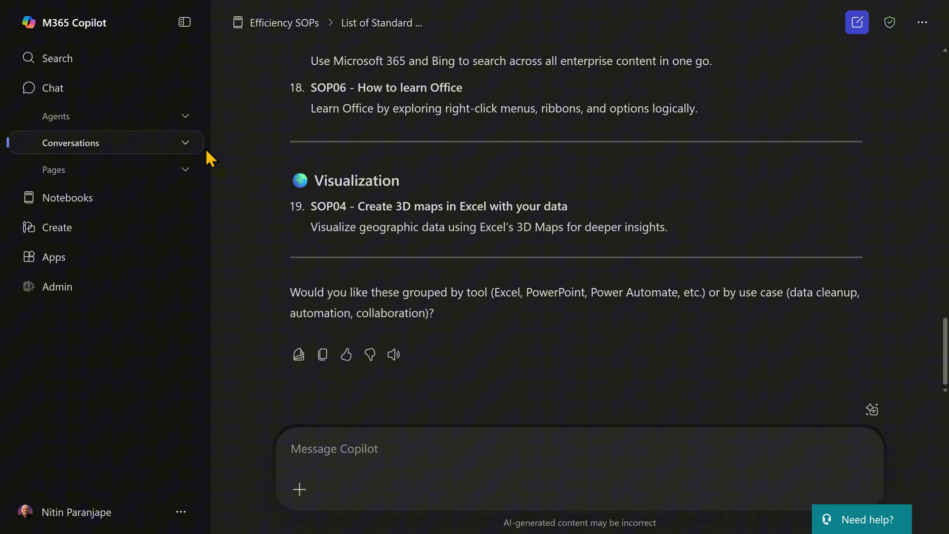
Open All agents in the Agent Store and view the Prompt Coach agent's details.
left_click(158, 118)
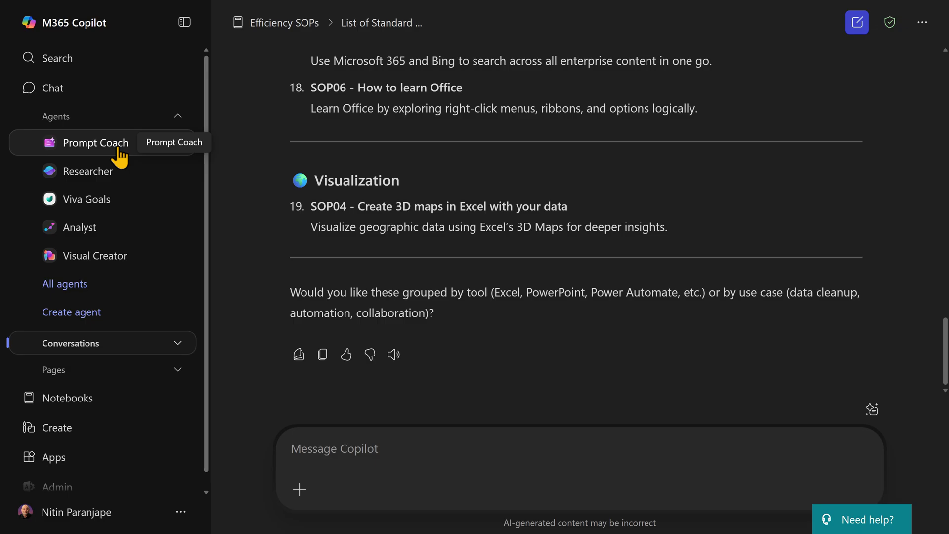
left_click(74, 289)
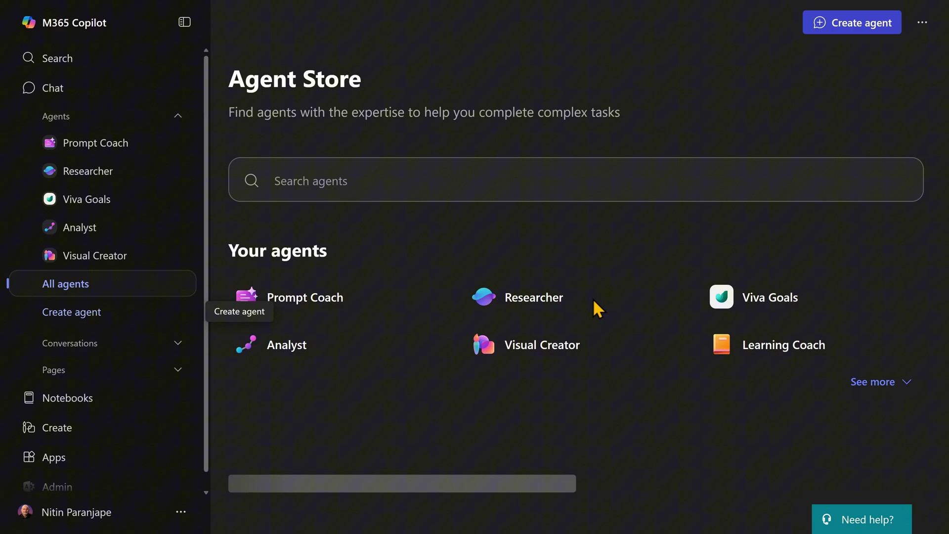
scroll(598, 307, "down", 5)
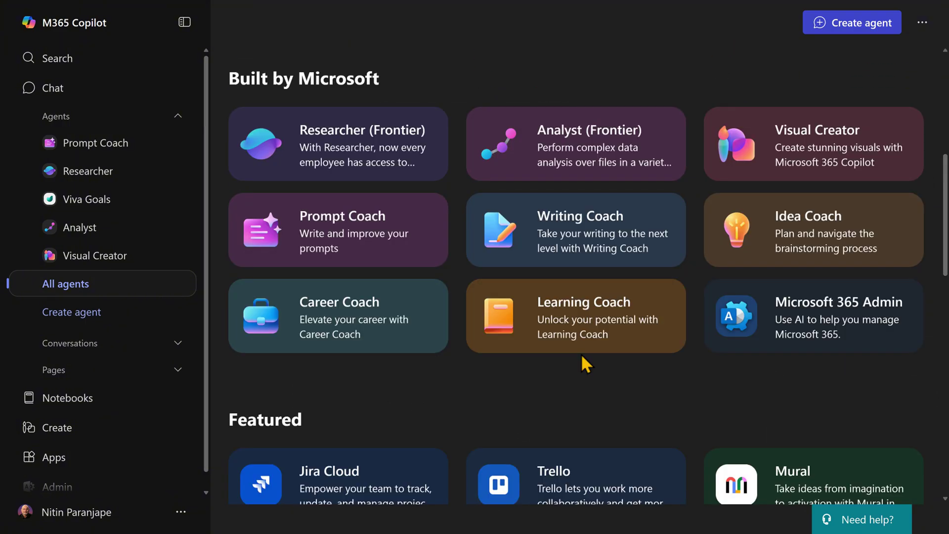
scroll(581, 354, "down", 5)
left_click(430, 252)
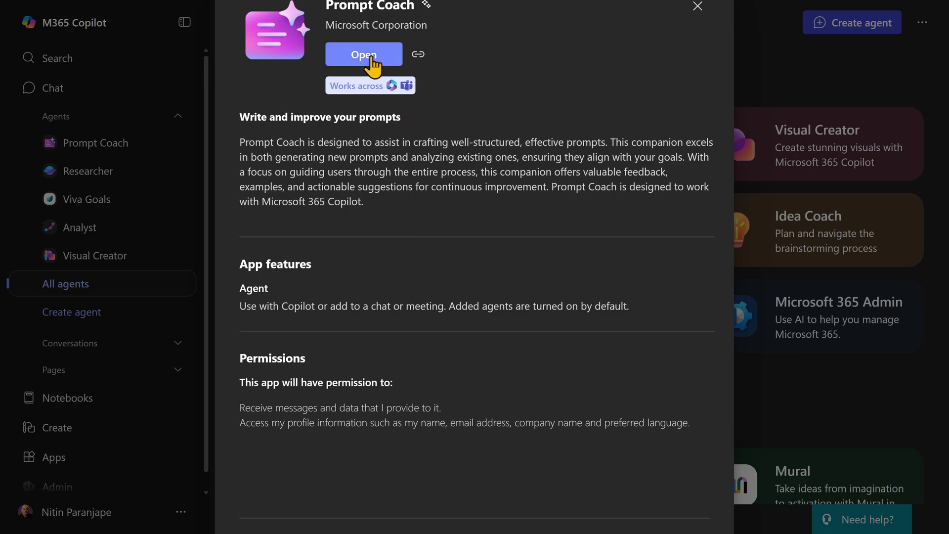
Have Prompt Coach refine a pasted prompt, replying to add notable features per Excel version.
left_click(363, 54)
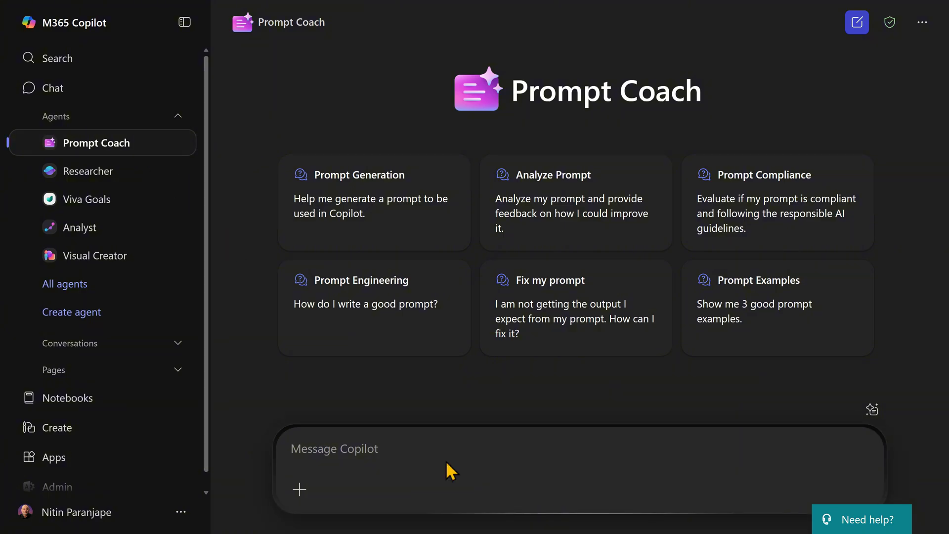
type("improve this prompt \"list all versions of excel\"")
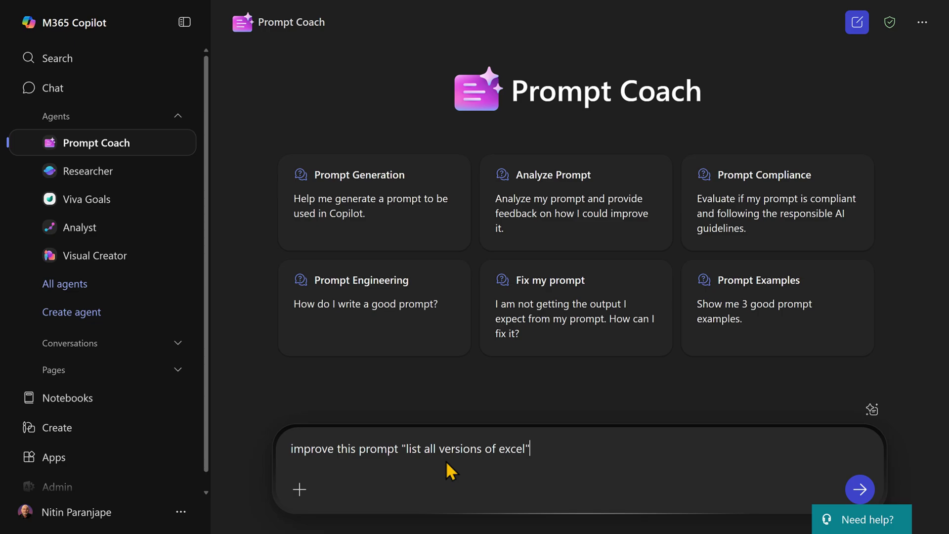
key("Return")
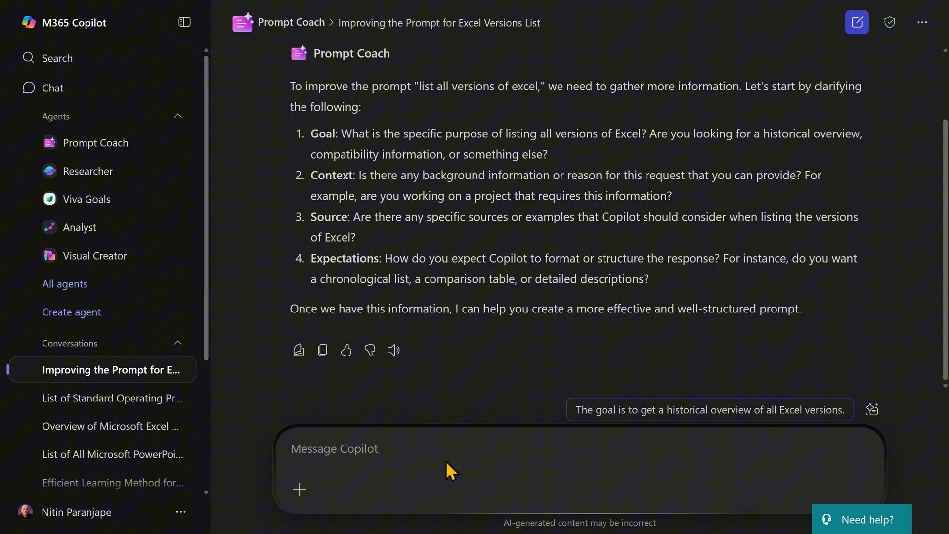
type("historical review")
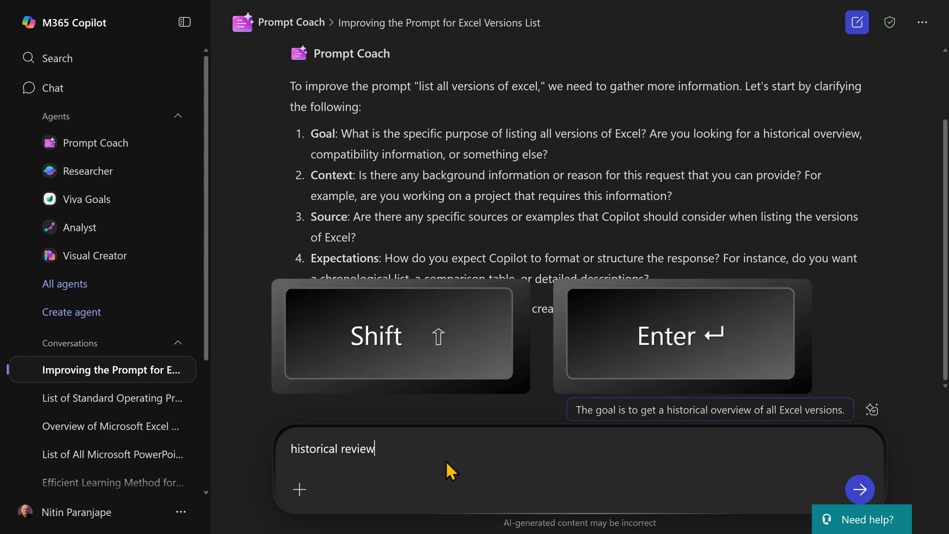
key("shift+Return")
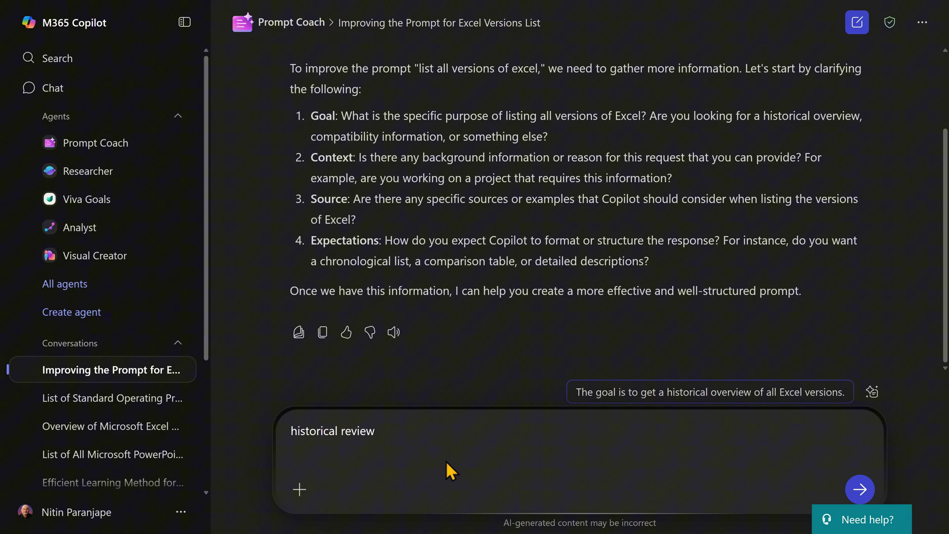
key("shift+Return")
type("creating a video about excel history")
key("shift+Return")
type("a script for this video")
key("Return")
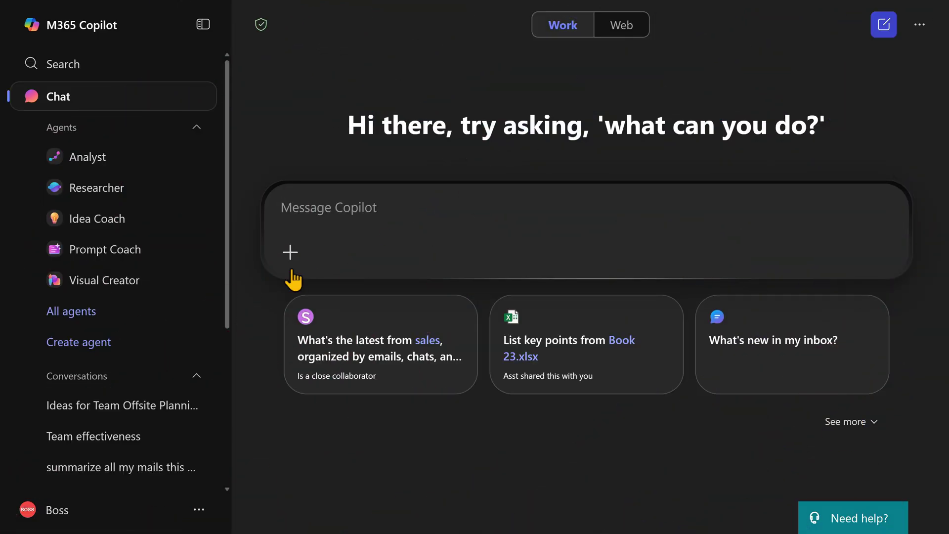
Start a chat with the Idea Coach agent from the + menu.
left_click(290, 253)
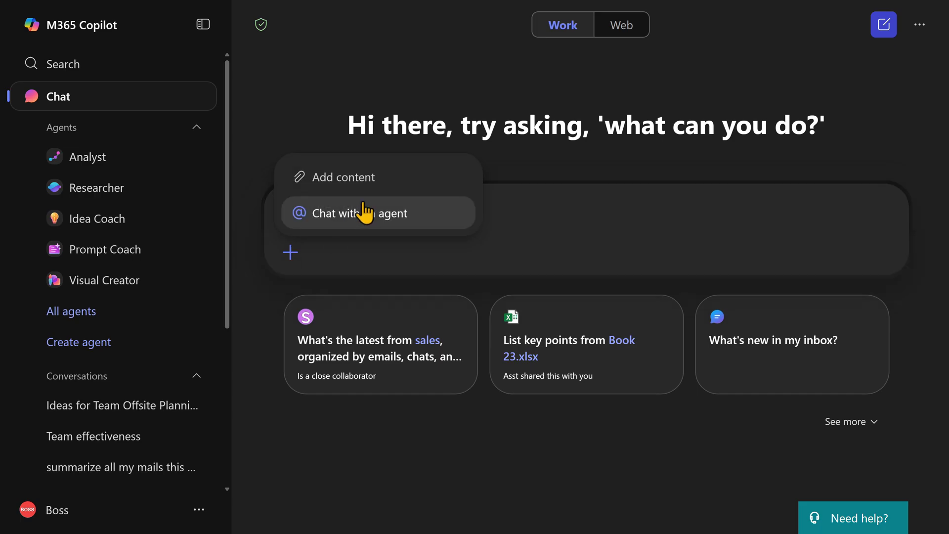
left_click(561, 223)
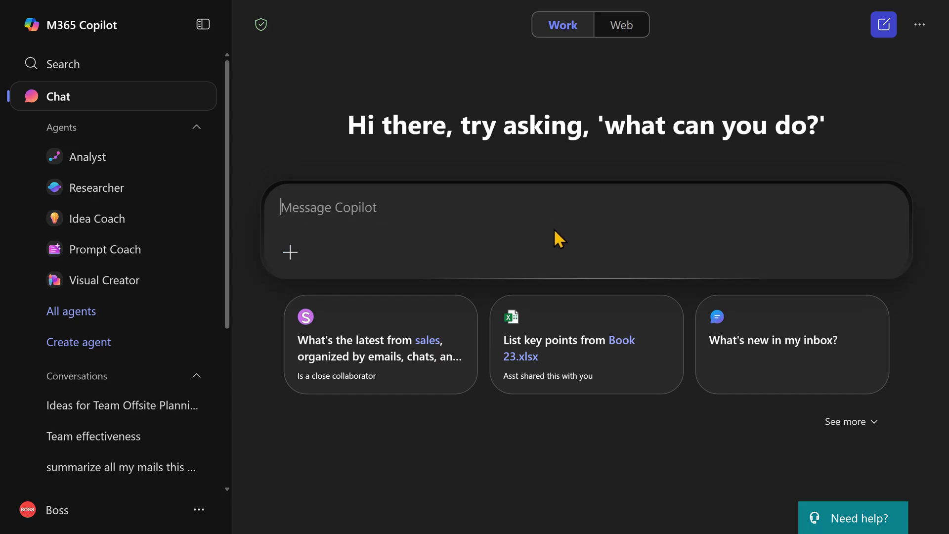
type("@")
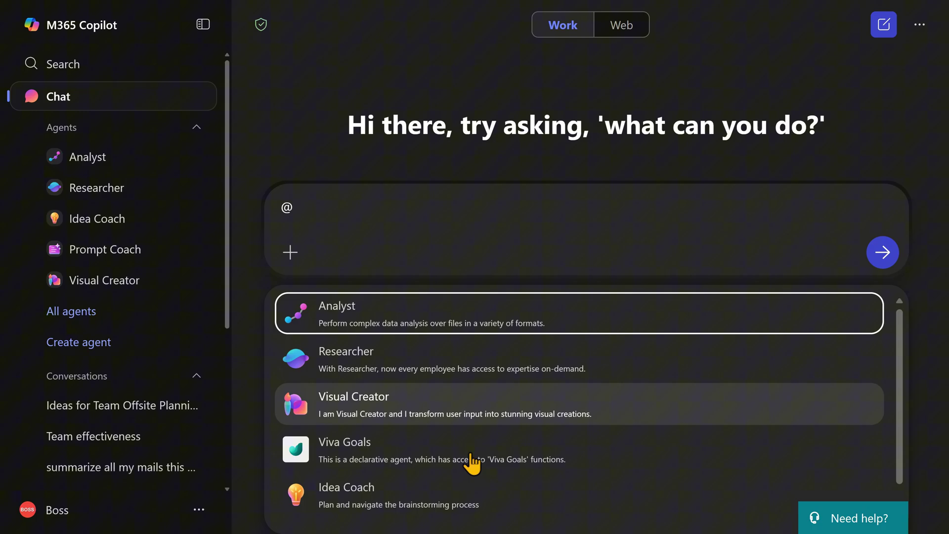
left_click(461, 491)
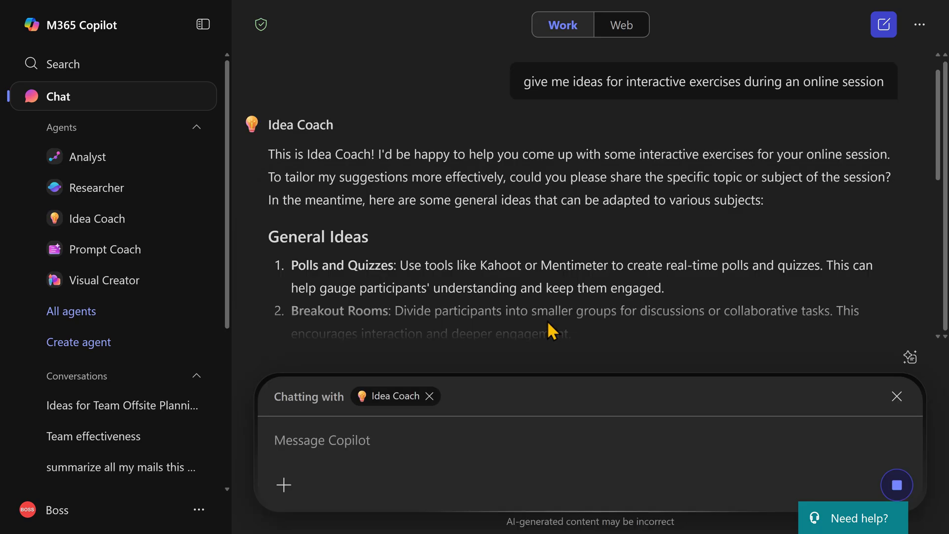
scroll(637, 200, "down", 2)
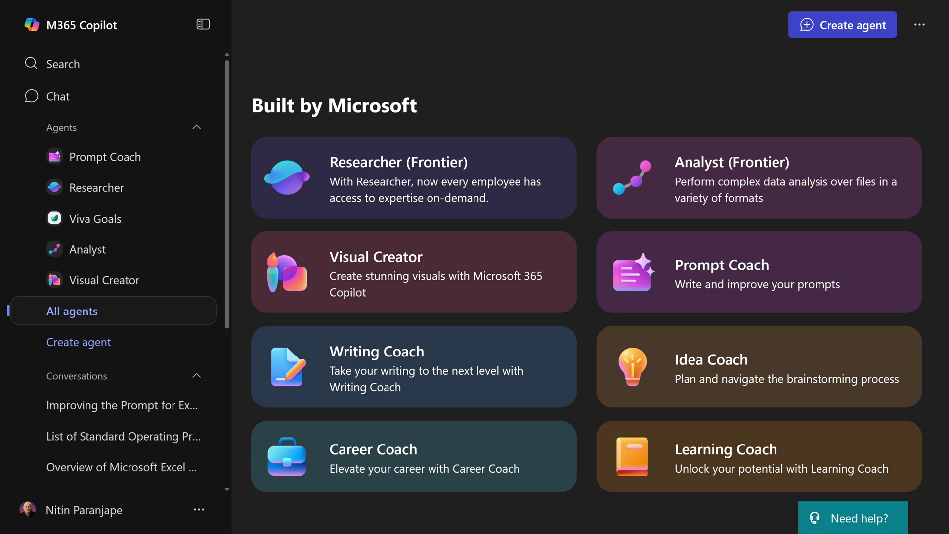
Start building a new agent with Create agent.
left_click(79, 342)
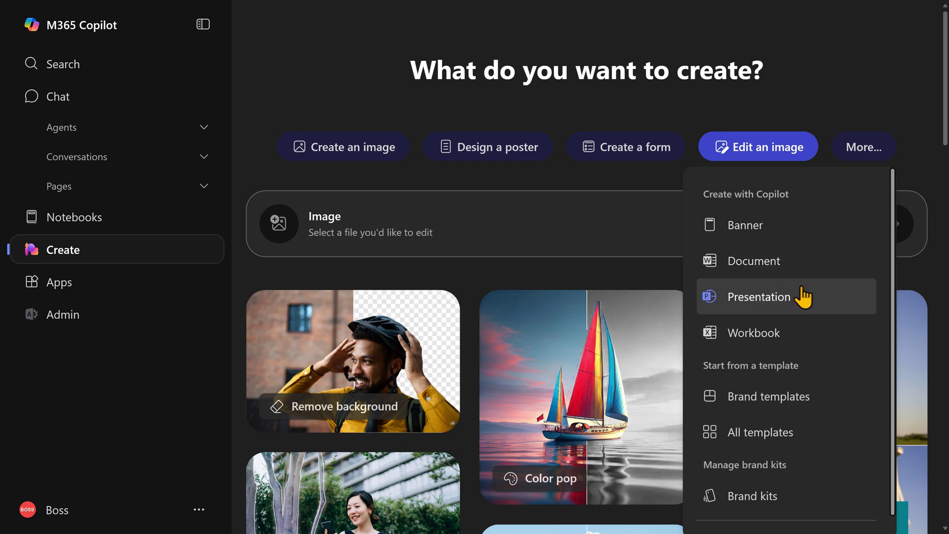
Set the image to Whimsical 3D style, a chosen colour palette and Wide size.
left_click(369, 235)
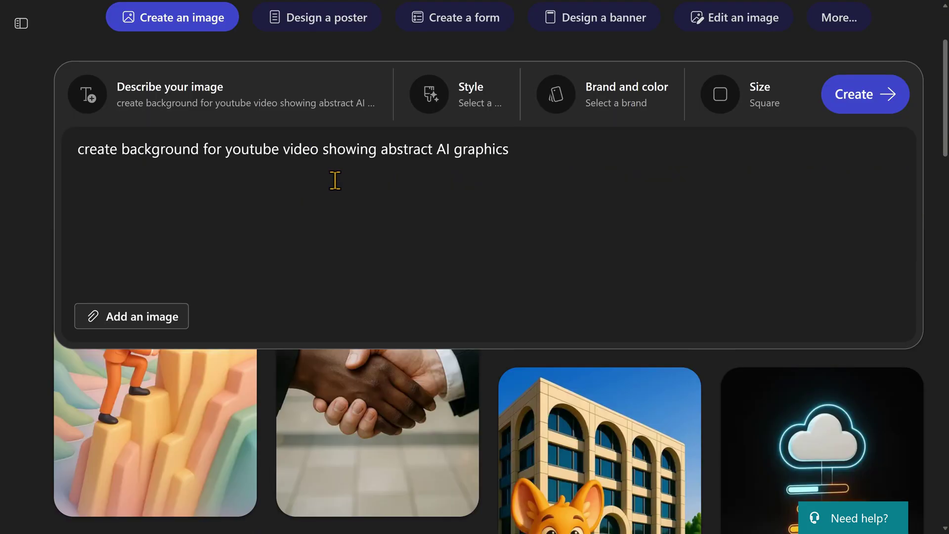
left_click(456, 94)
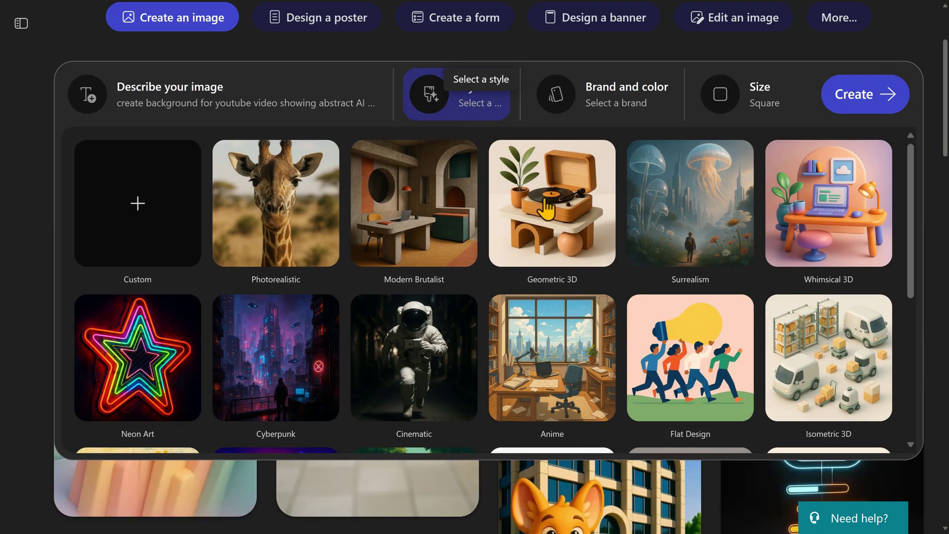
left_click(829, 203)
left_click(627, 95)
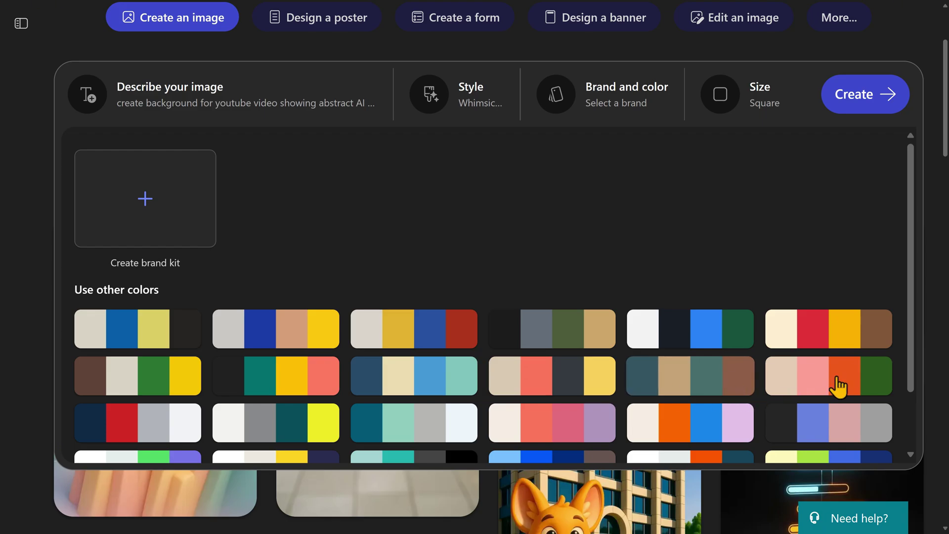
left_click(691, 377)
left_click(750, 94)
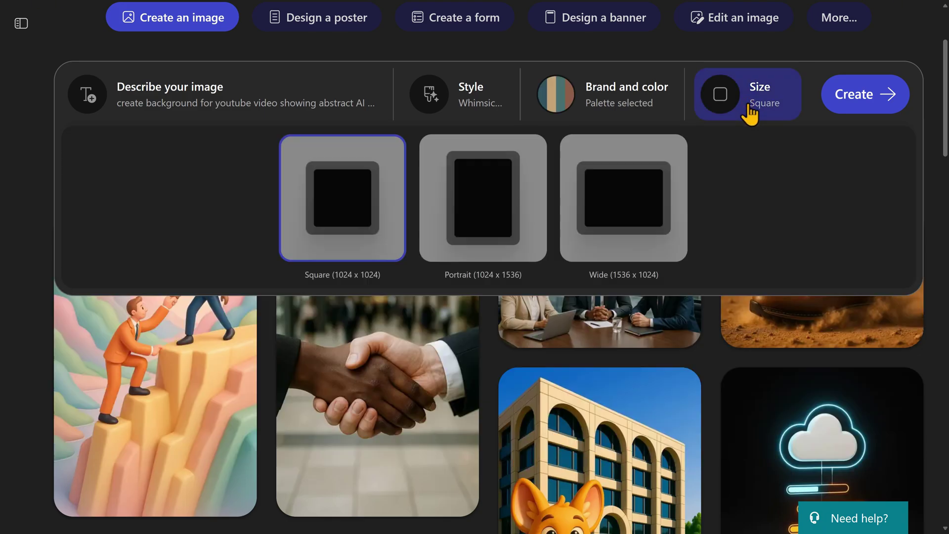
left_click(624, 202)
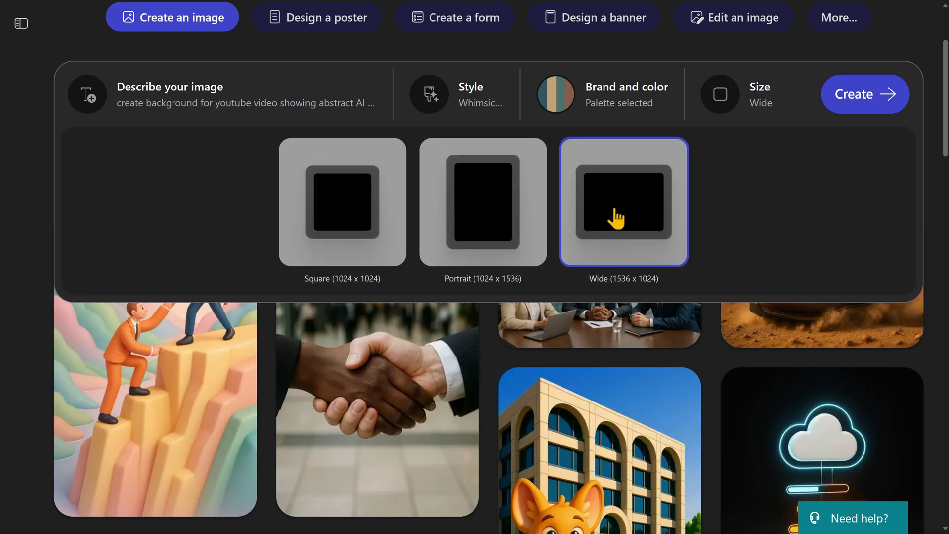
Generate the AI background image and look through its Edit tools and Layers.
left_click(858, 101)
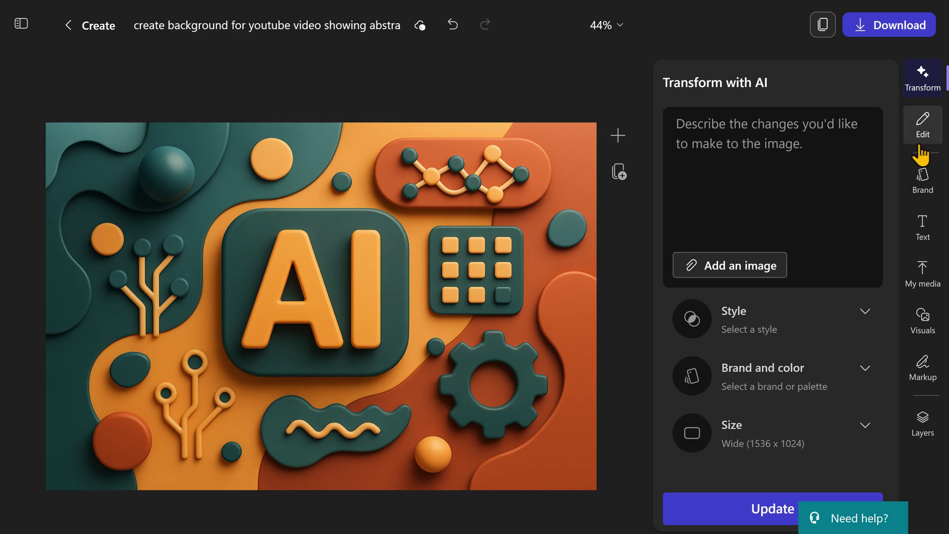
left_click(924, 125)
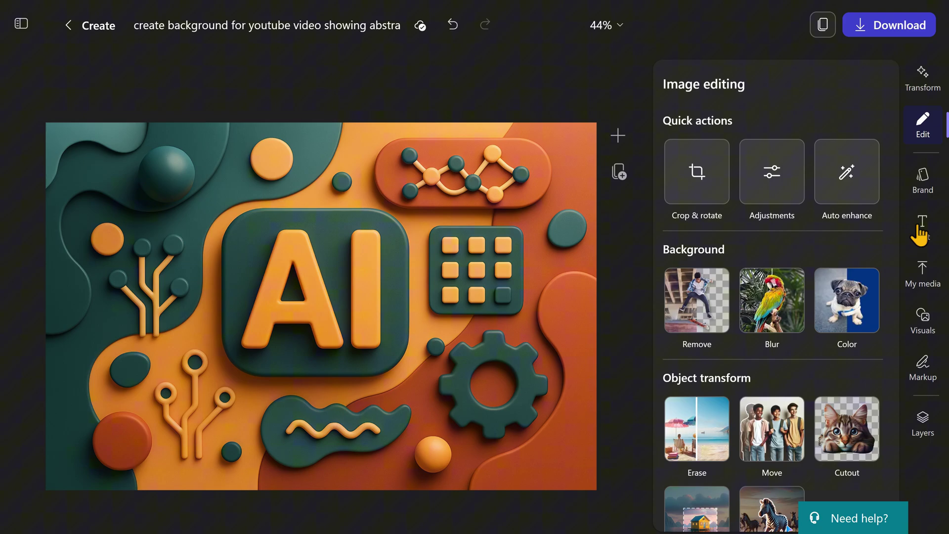
left_click(923, 422)
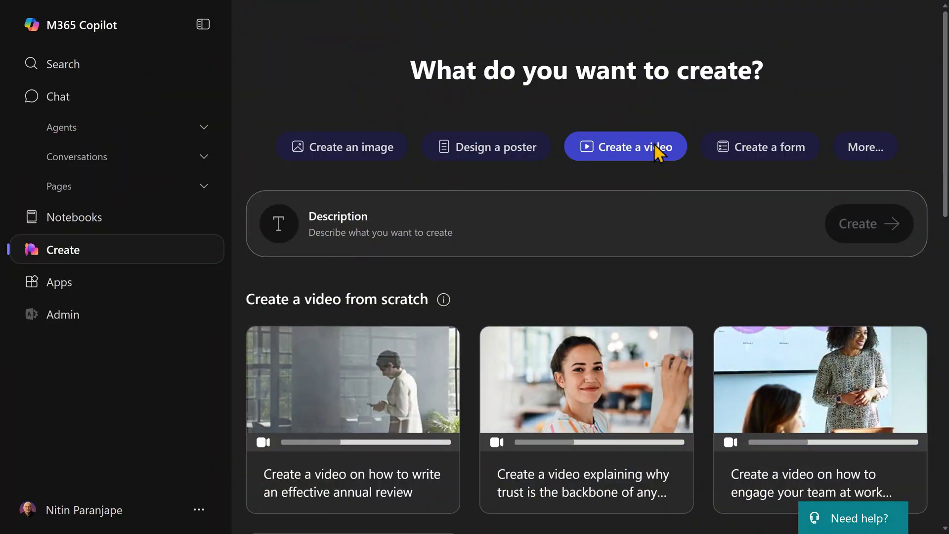
Place the cursor in the video Description box.
left_click(505, 223)
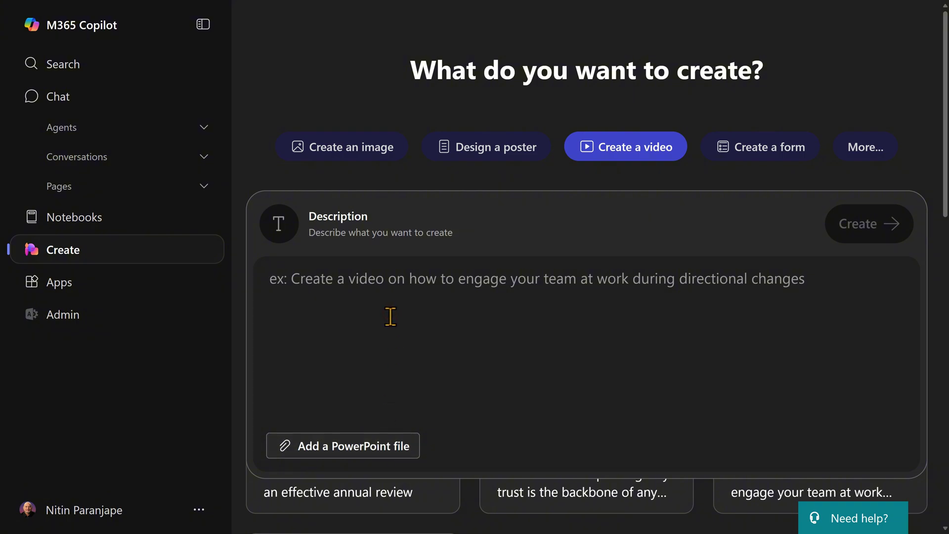
type("Create a video about presenting ")
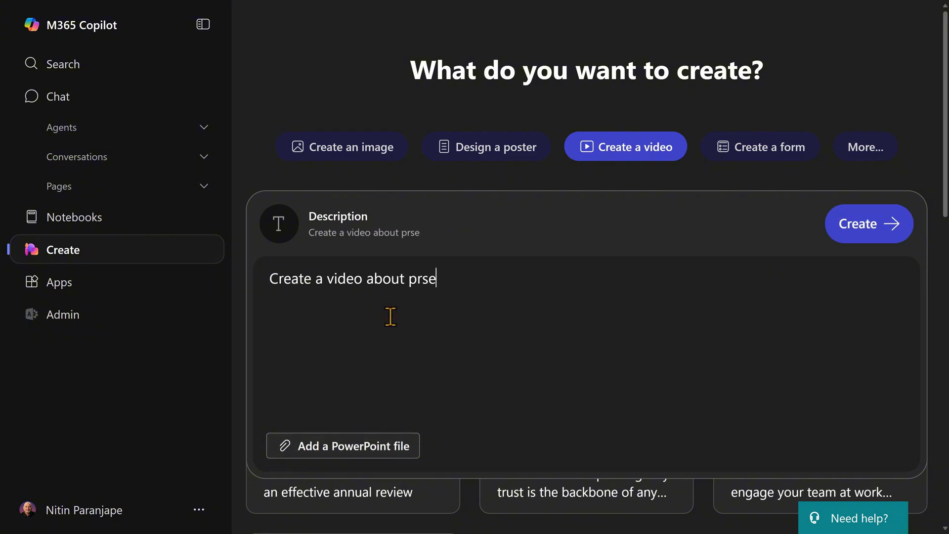
type("like a profes")
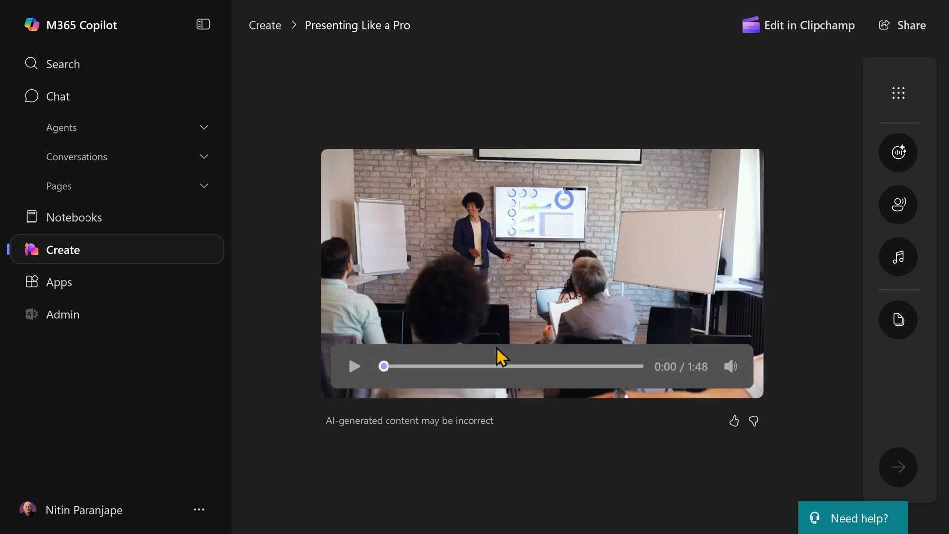
Play the generated Presenting Like a Pro video.
left_click(355, 367)
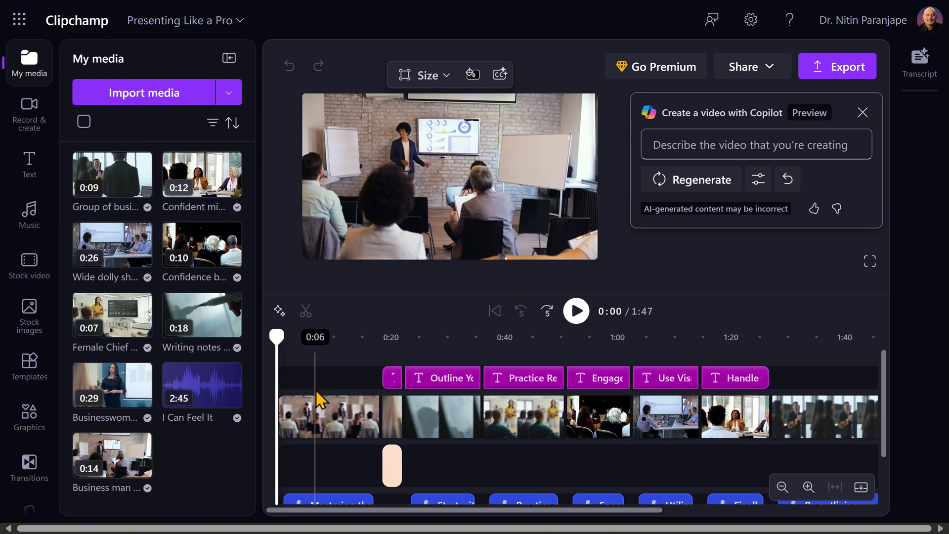
Select the first clip, browse Text and other editing categories, then choose 4K export.
left_click(319, 420)
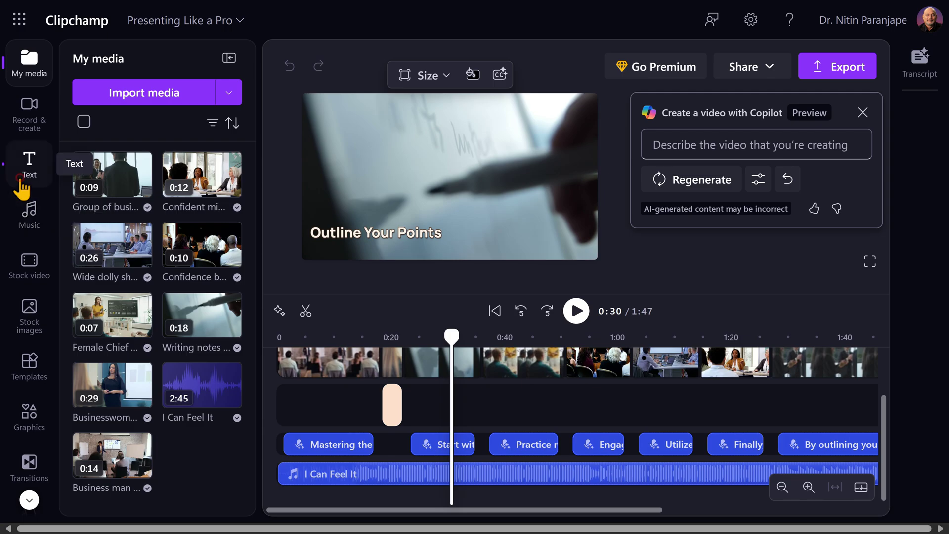
left_click(29, 163)
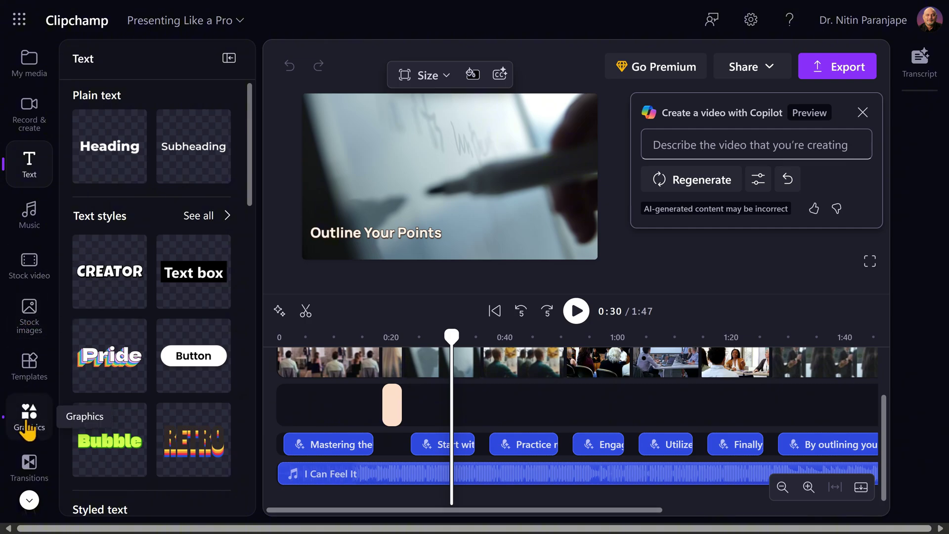
left_click(30, 499)
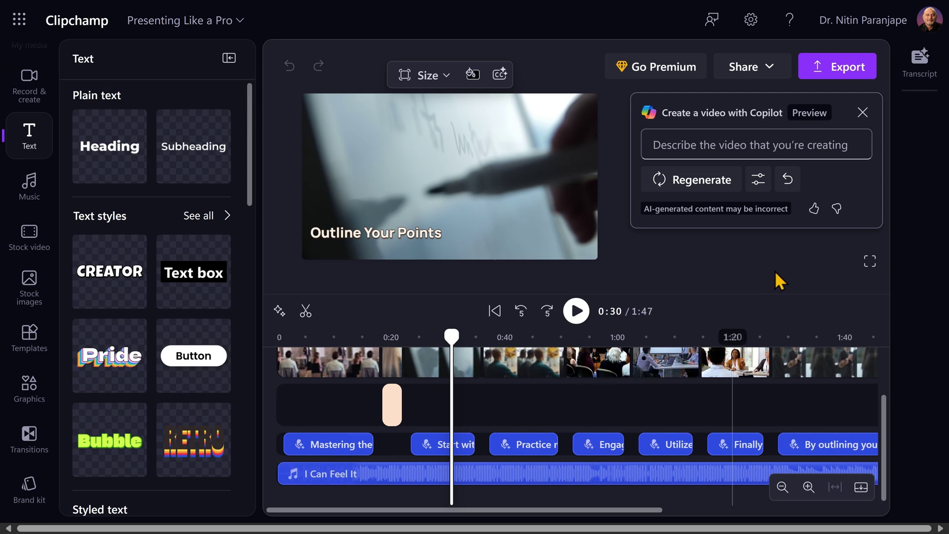
left_click(837, 67)
left_click(202, 186)
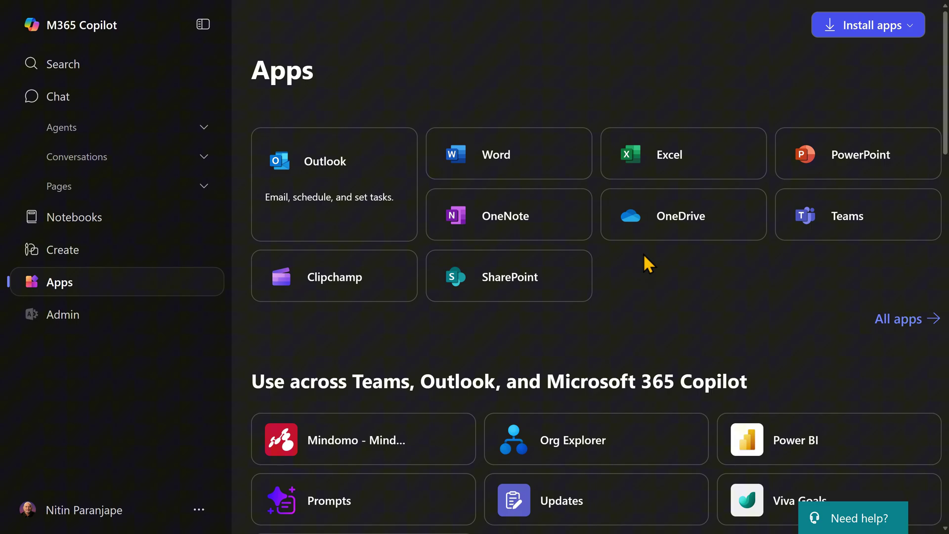
Show the complete All apps list.
left_click(899, 319)
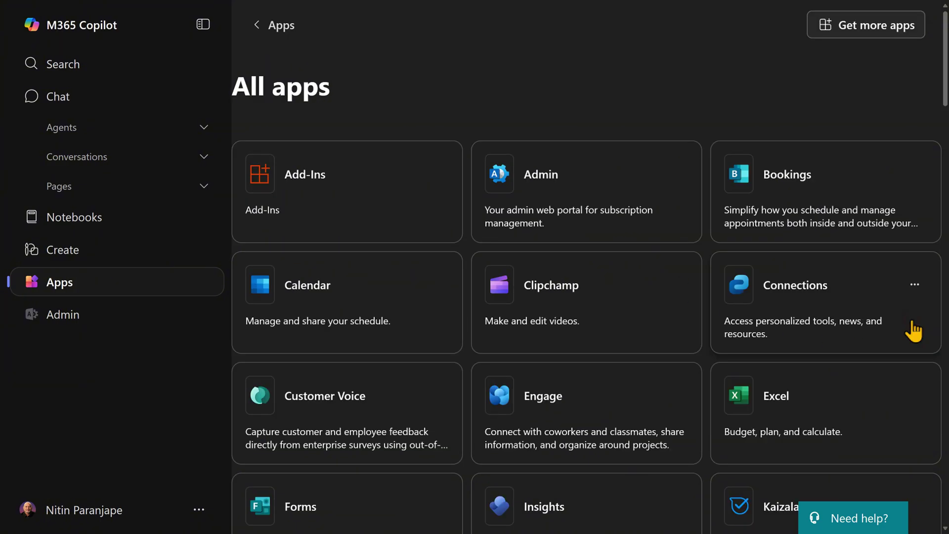